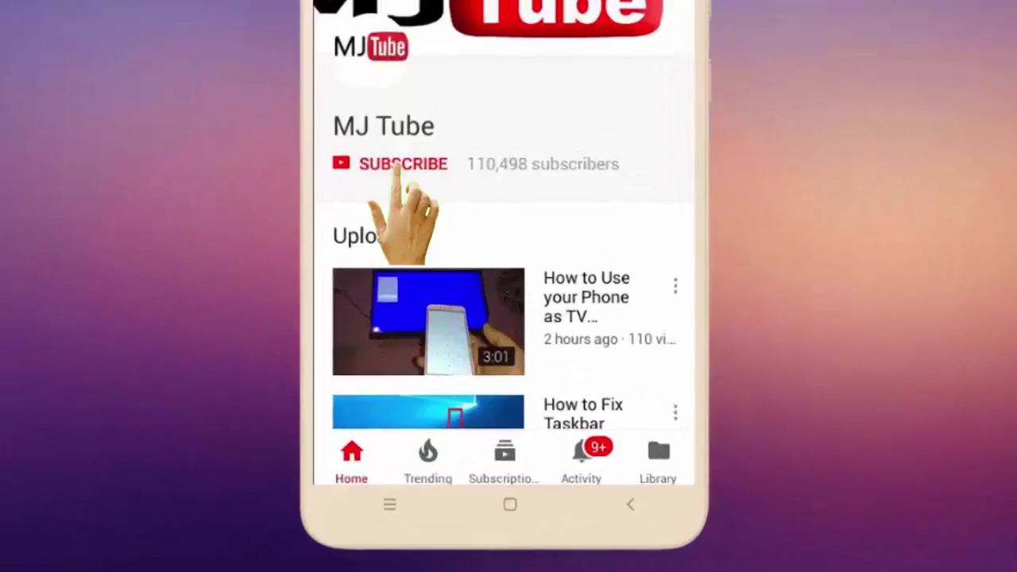
# Step: Subscribe to the MJ Tube channel and enable its notification bell
pyautogui.click(437, 292)
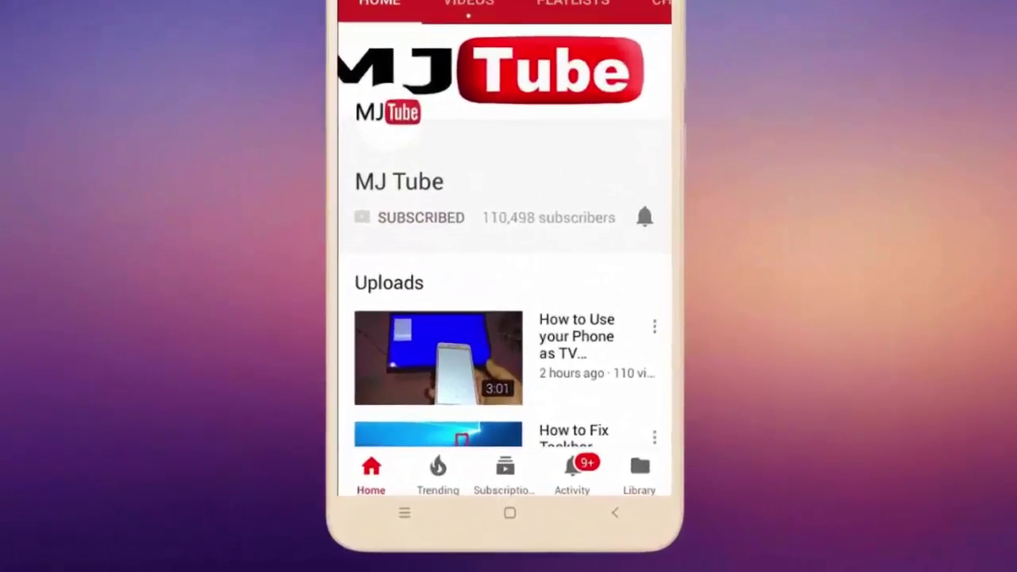
pyautogui.click(619, 284)
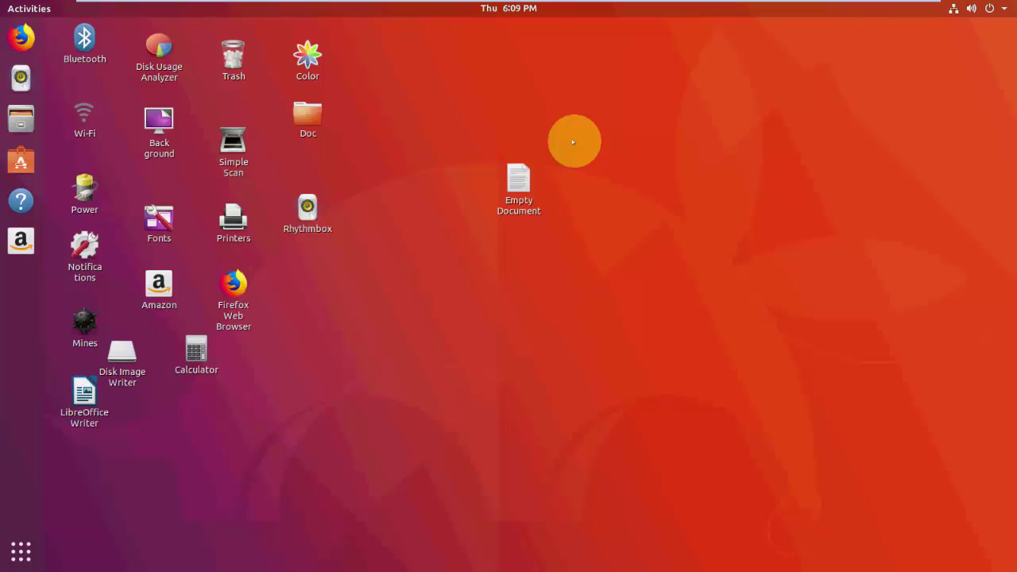
# Step: Create a desktop folder named 'hi' with Ctrl+Shift+N and drag it beside Rhythmbox
pyautogui.hotkey('ctrl', 'shift', 'n')
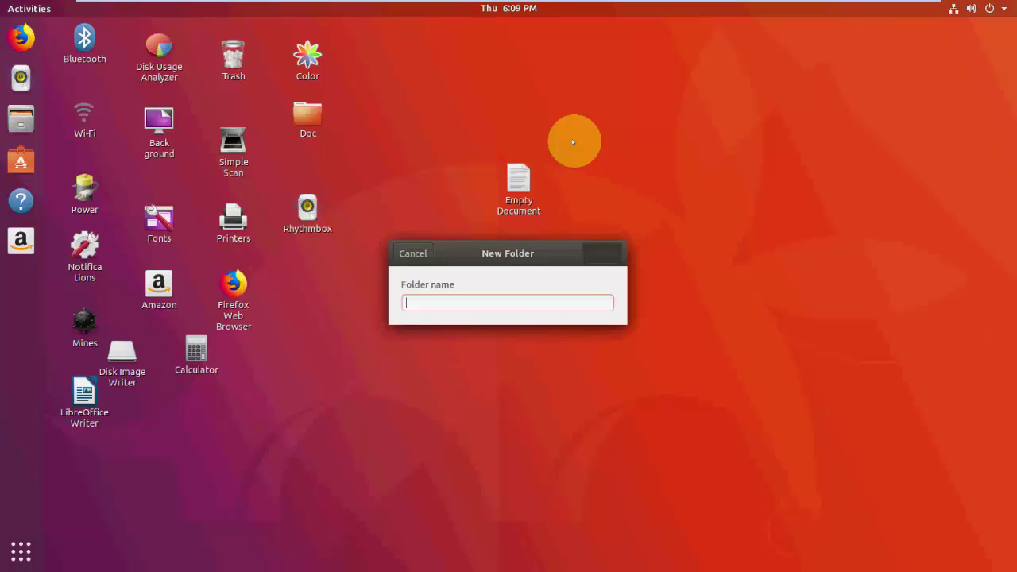
pyautogui.write('hi')
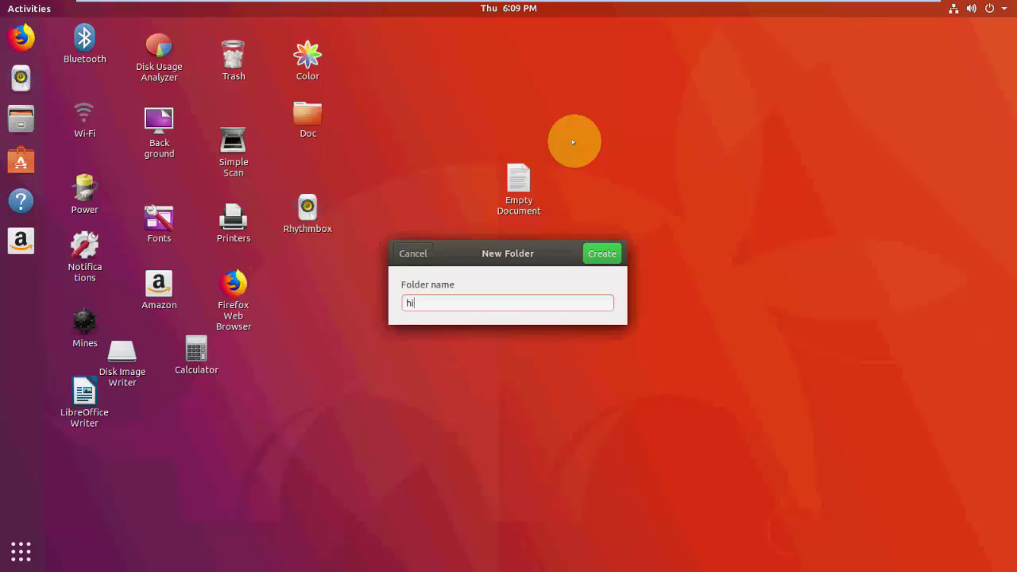
pyautogui.press('Return')
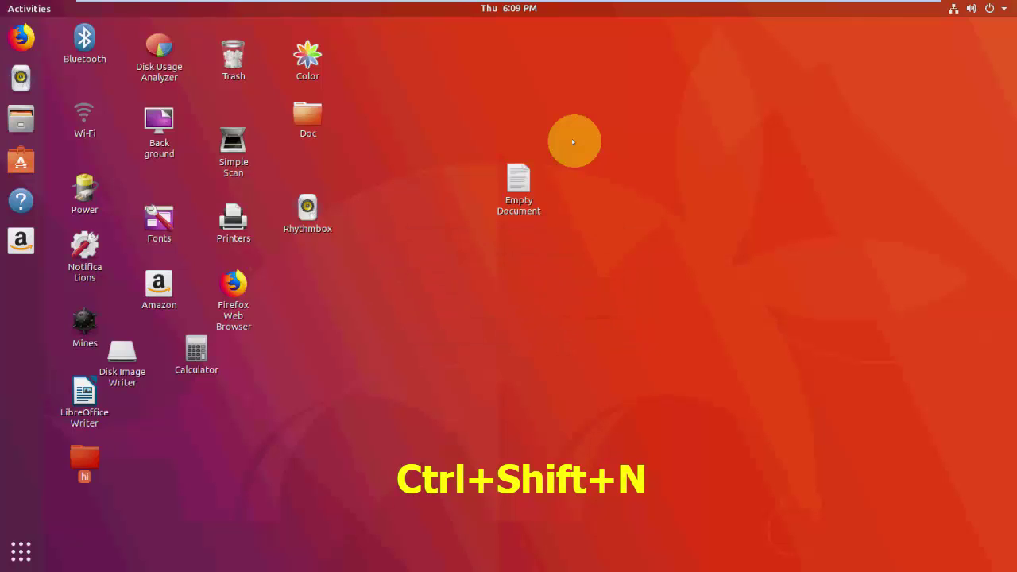
pyautogui.moveTo(84, 469); pyautogui.dragTo(359, 323)
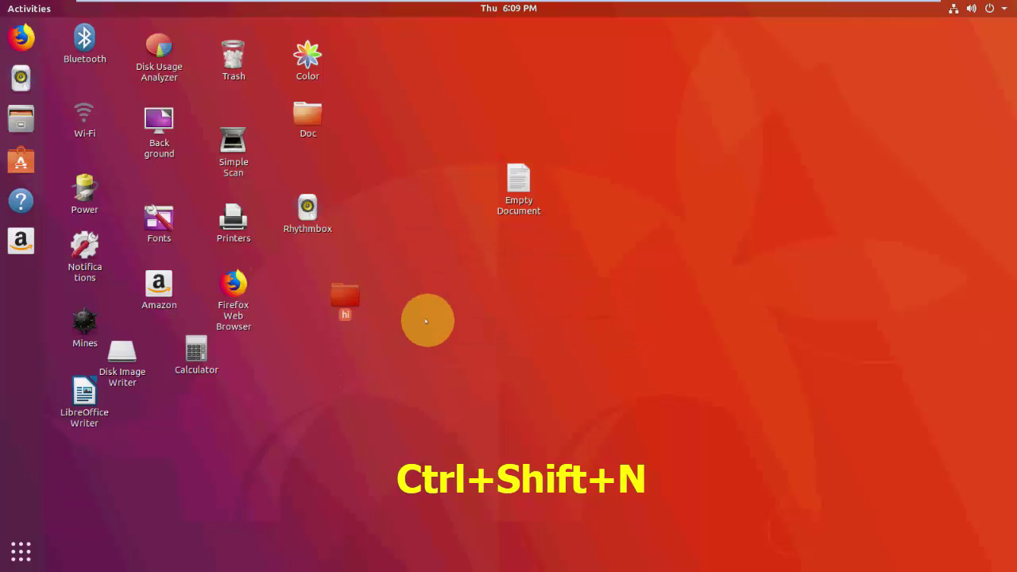
pyautogui.click(429, 318)
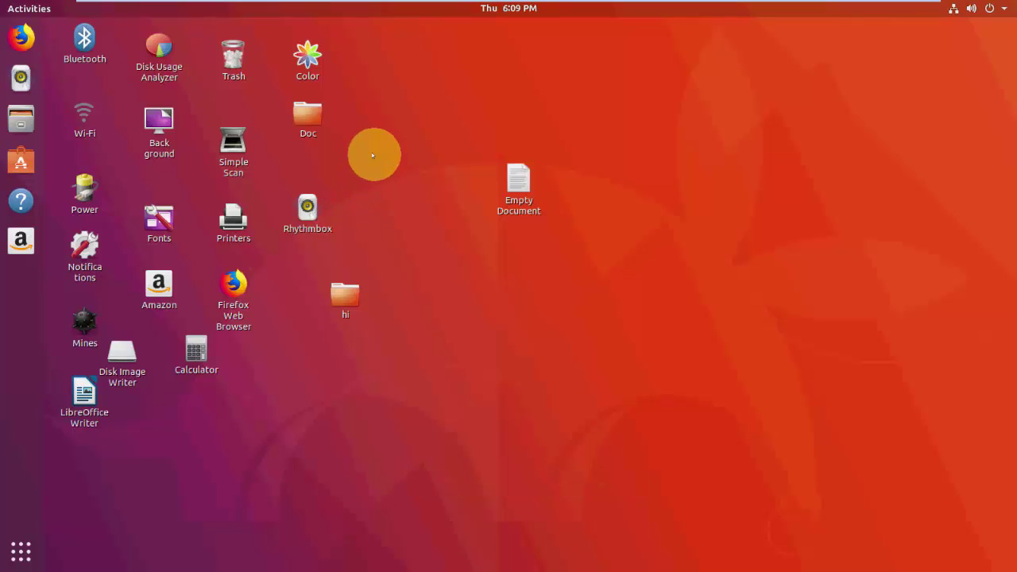
pyautogui.click(306, 118)
pyautogui.hotkey('alt', 'Return')
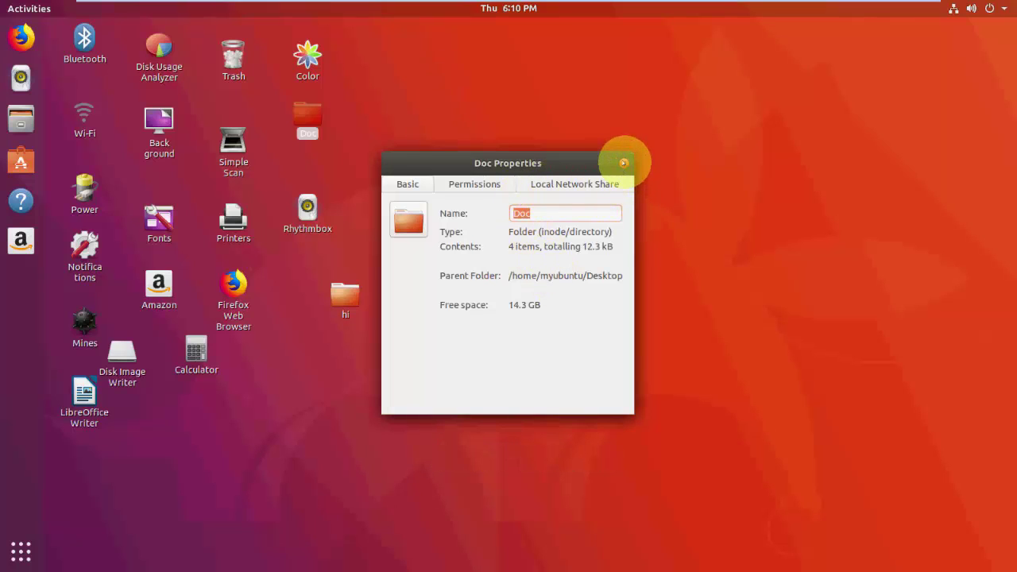
pyautogui.click(623, 163)
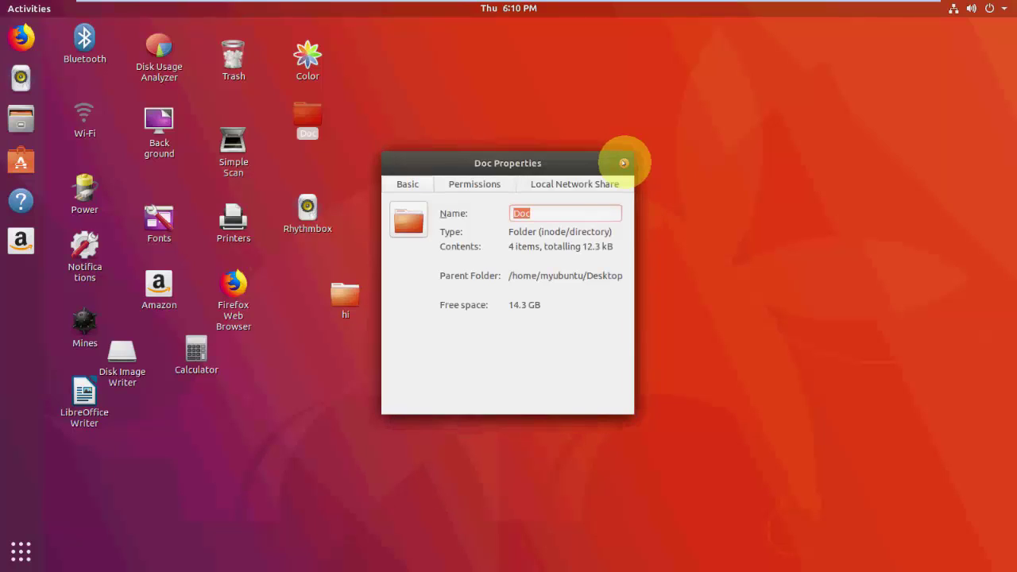
pyautogui.click(624, 163)
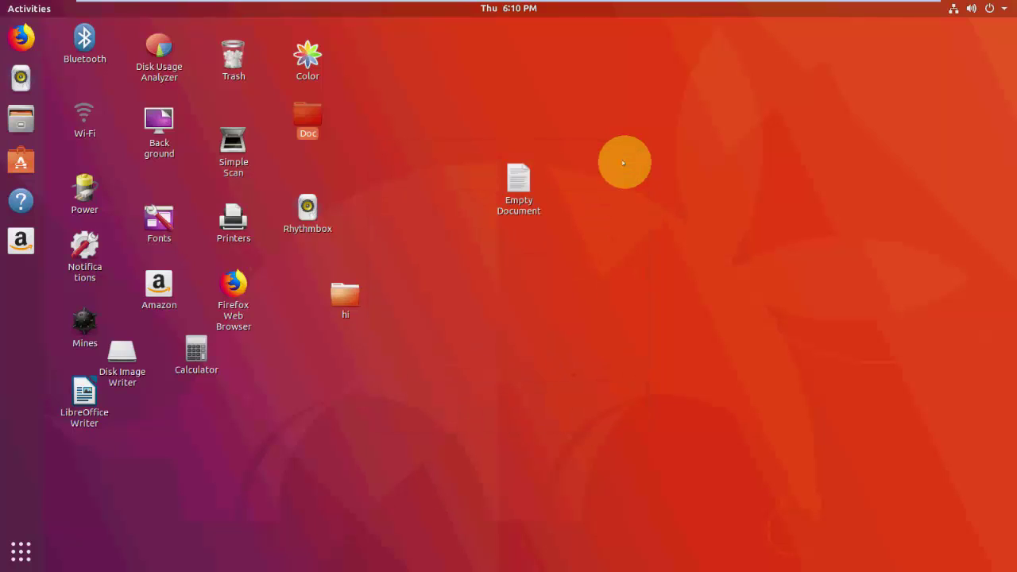
pyautogui.click(418, 347)
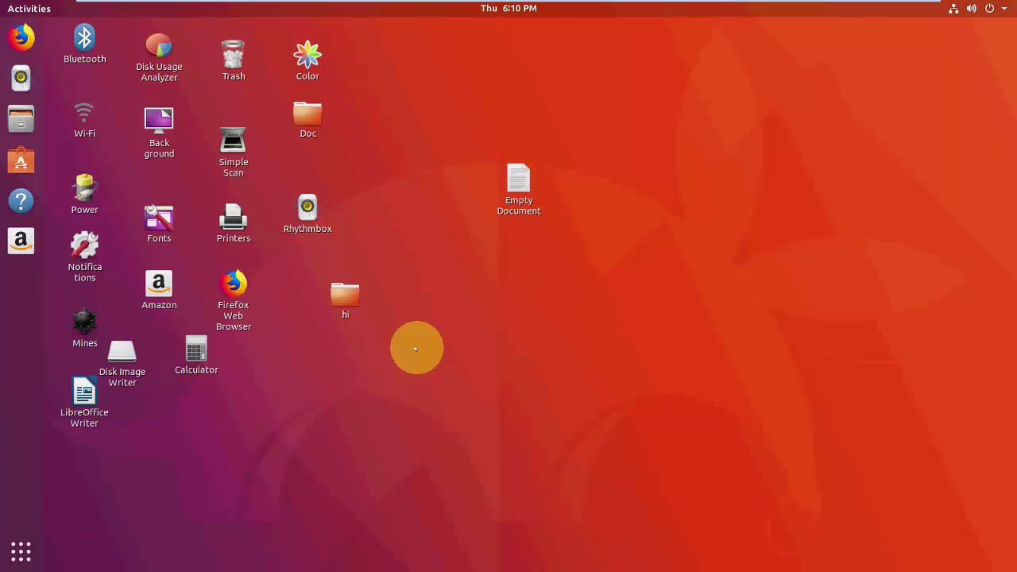
# Step: Rename the desktop folder 'hi' to 'work' using F2
pyautogui.press('F2')
pyautogui.click(342, 300)
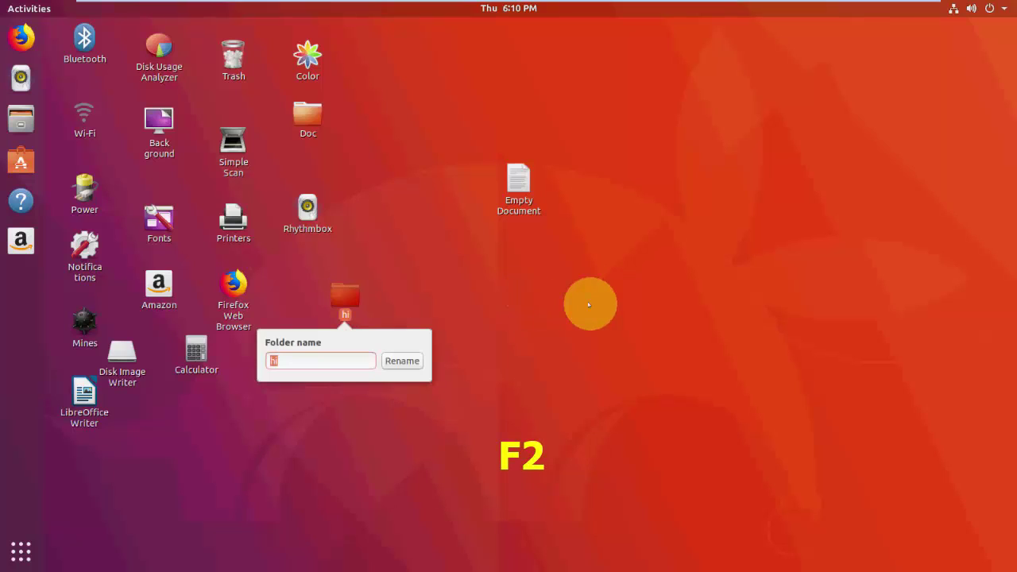
pyautogui.write('work')
pyautogui.press('Return')
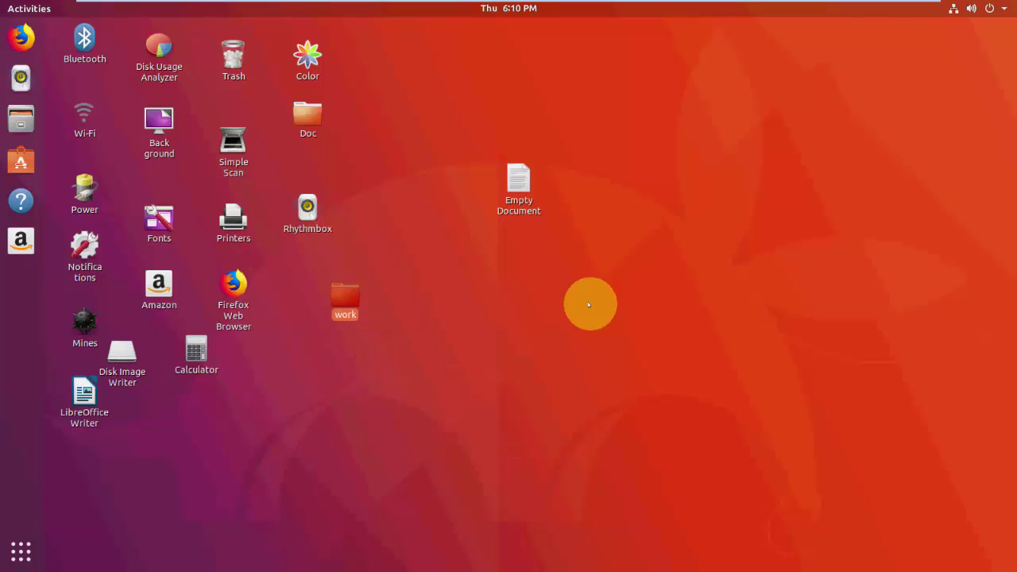
pyautogui.click(677, 272)
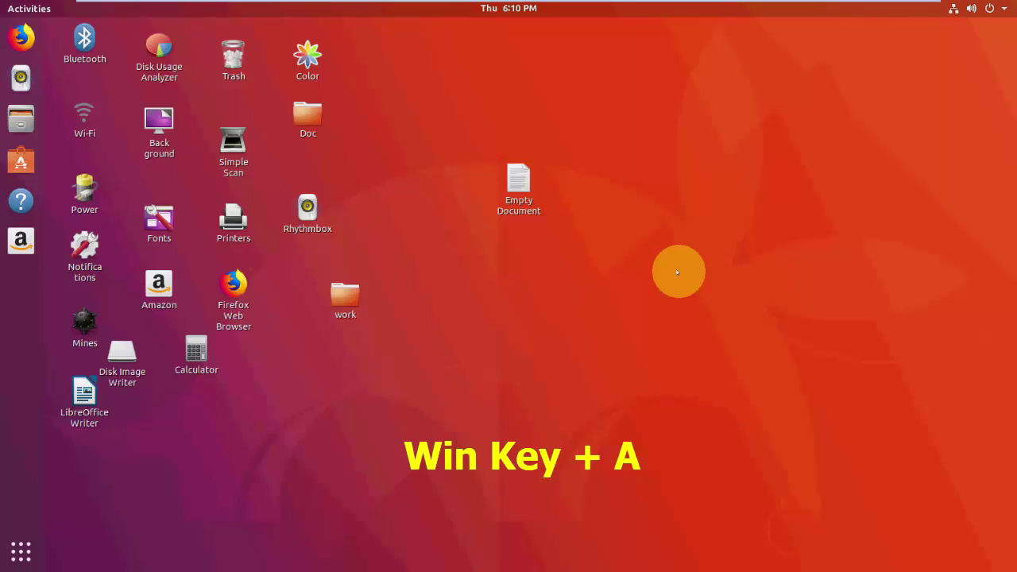
pyautogui.press('super+a')
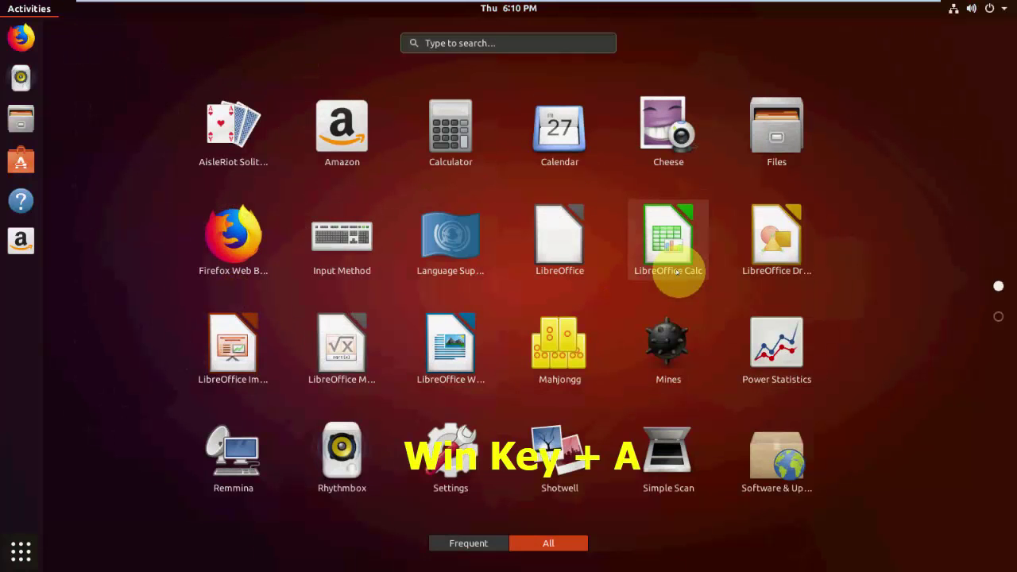
pyautogui.press('super+a')
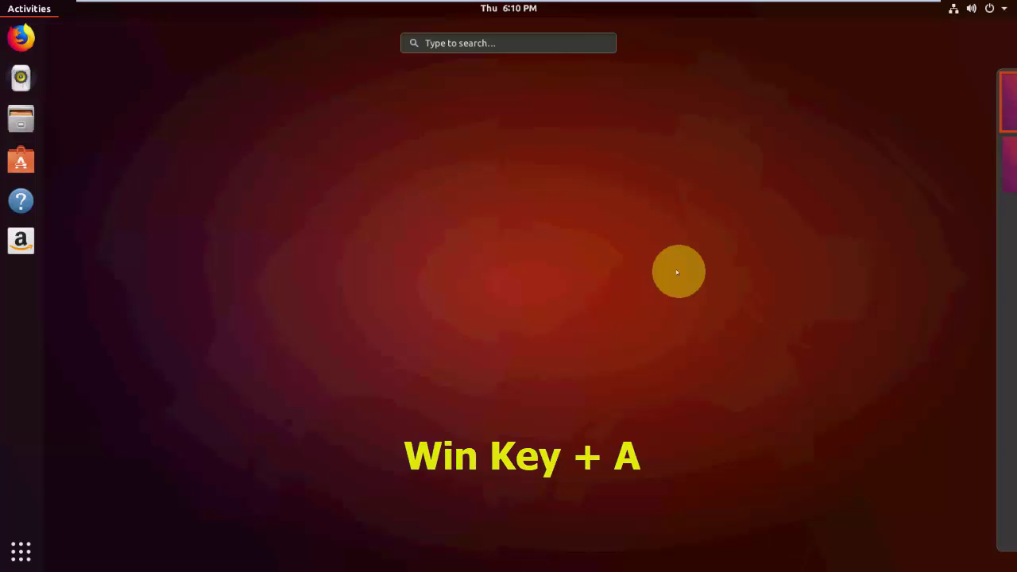
pyautogui.click(508, 268)
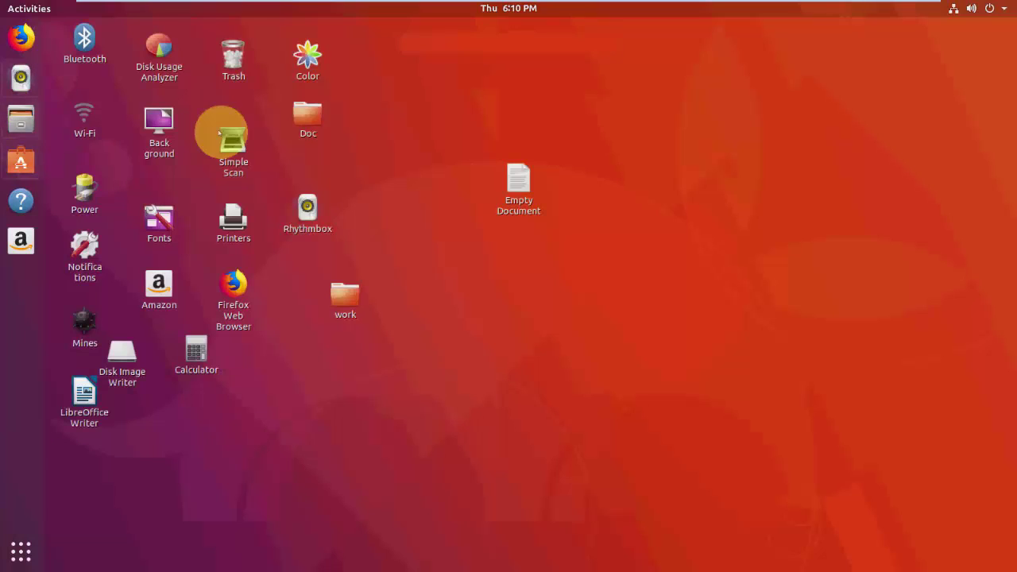
pyautogui.click(316, 116)
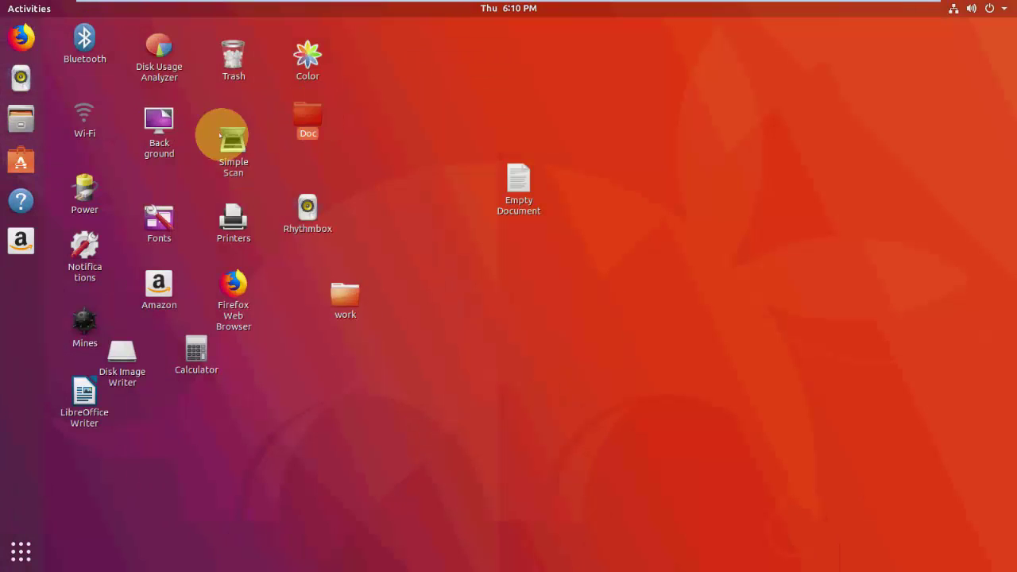
# Step: Open the Doc folder, toggle Super+D to show the desktop, and visit the overview
pyautogui.press('Return')
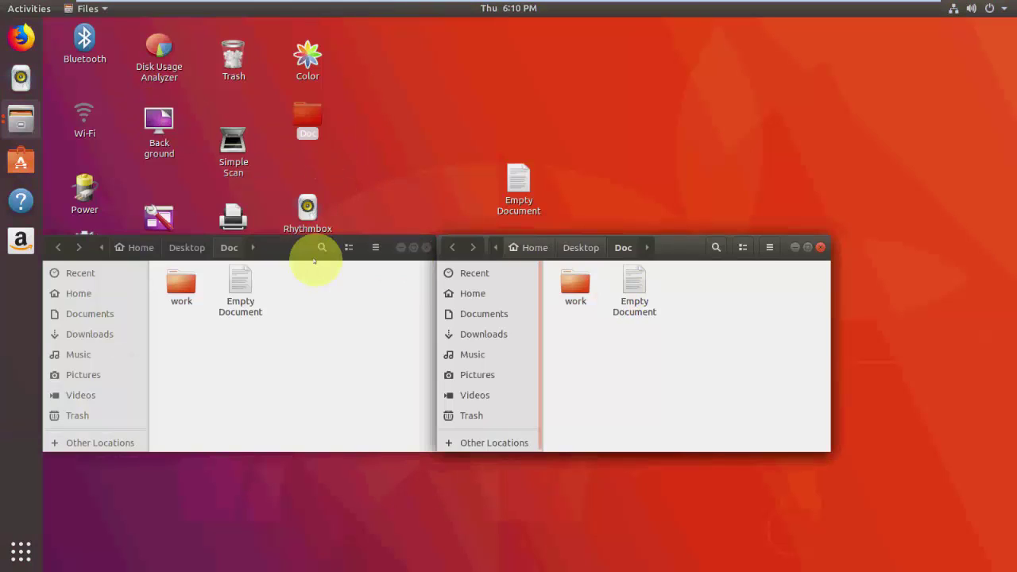
pyautogui.click(774, 81)
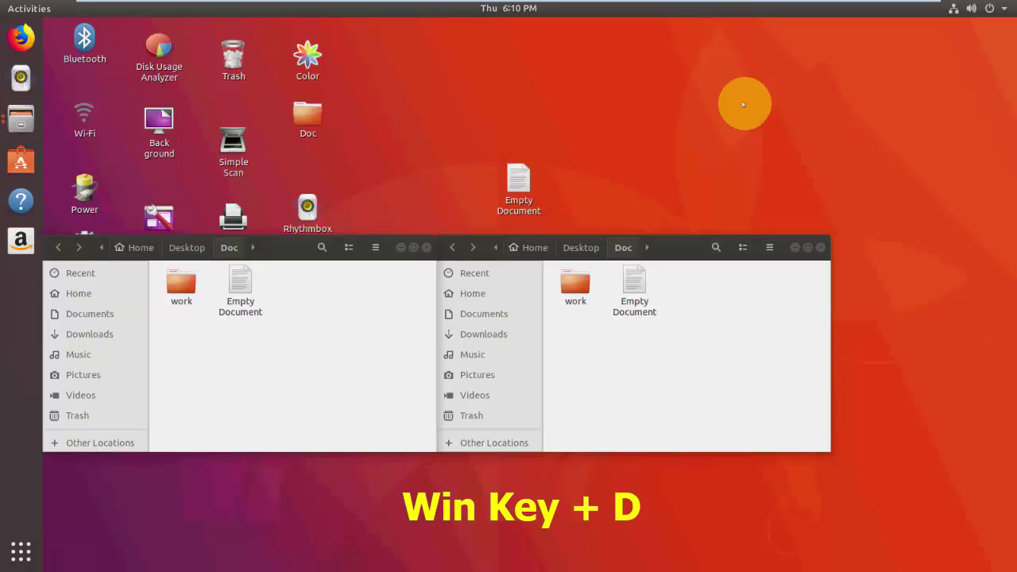
pyautogui.press('super+d')
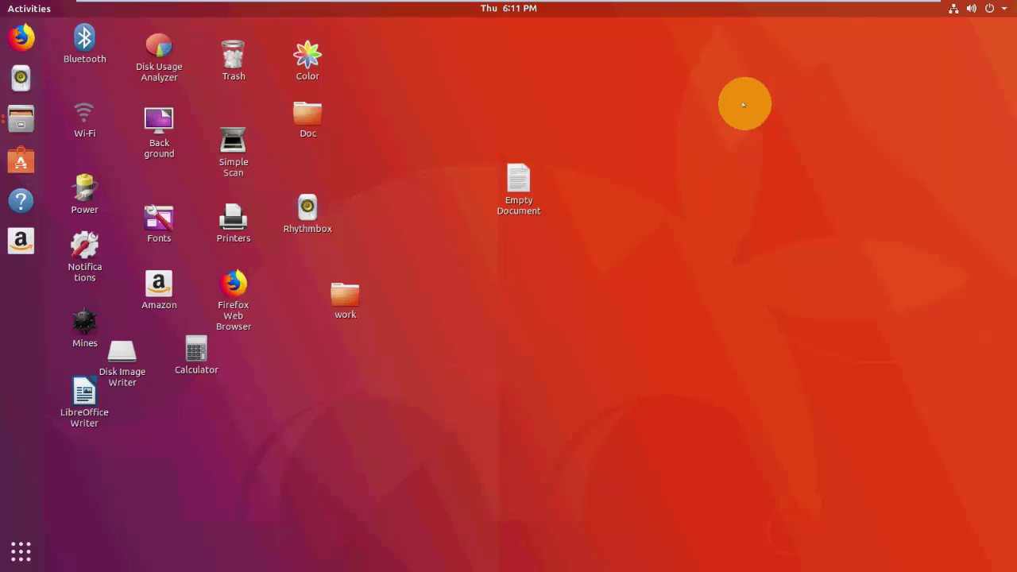
pyautogui.press('super+d')
pyautogui.press('super+d')
pyautogui.press('super+d')
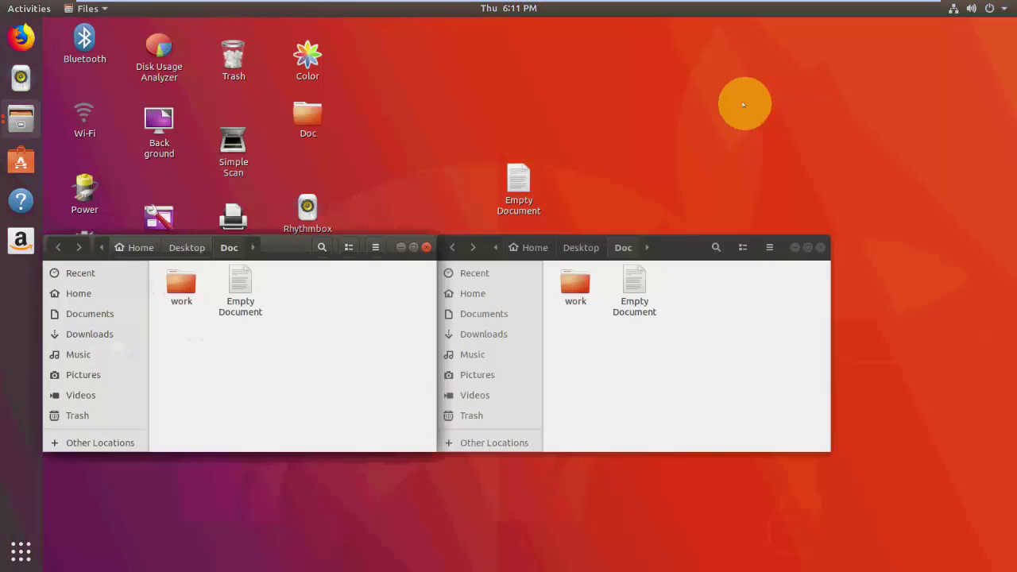
pyautogui.press('super+d')
pyautogui.press('super')
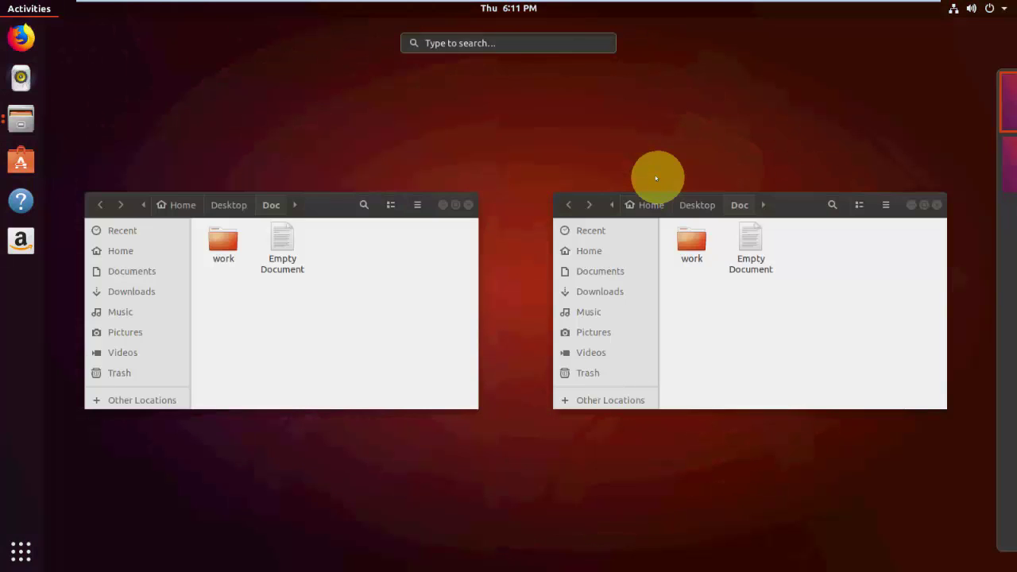
pyautogui.press('super+s')
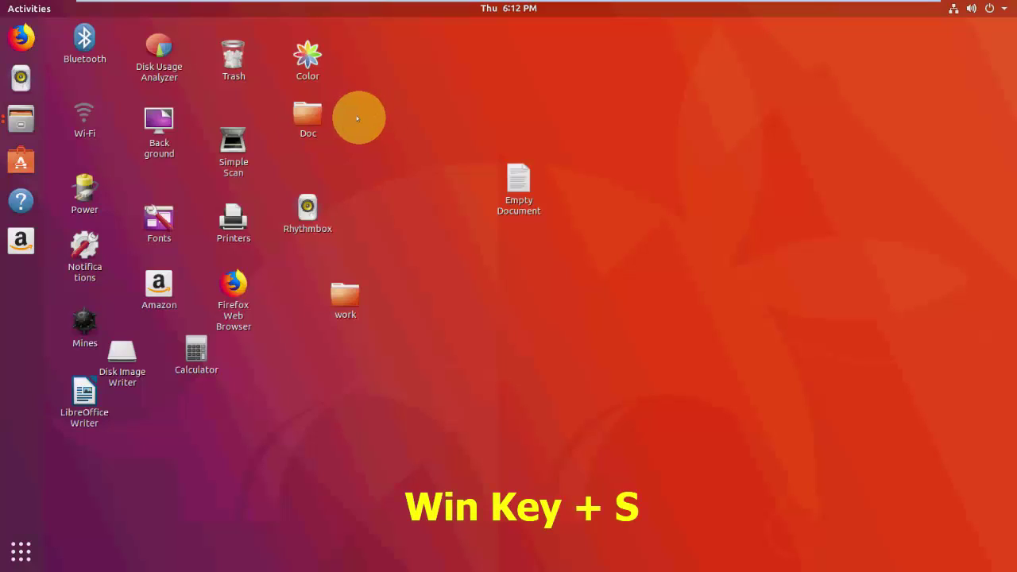
pyautogui.press('super+s')
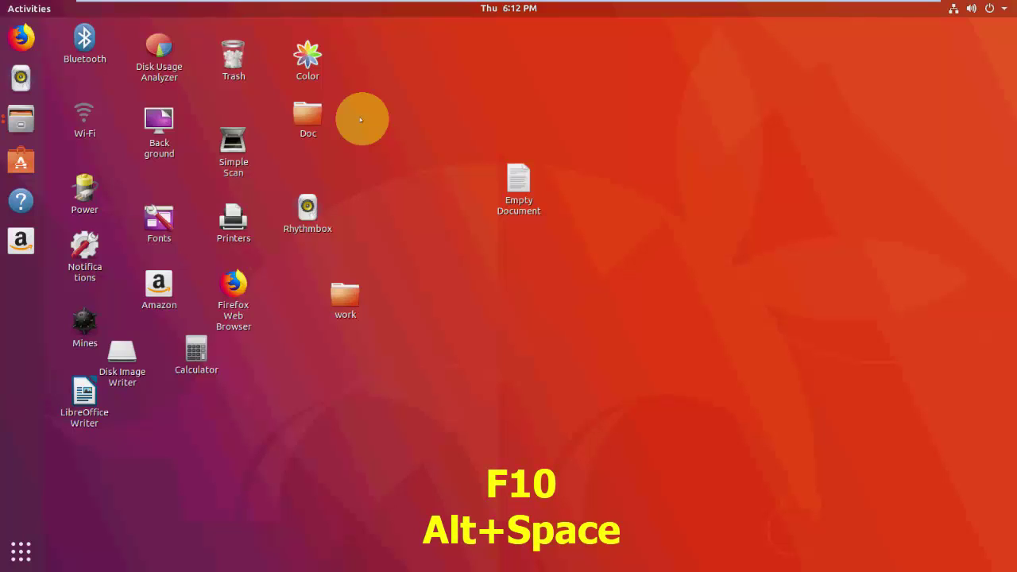
pyautogui.press('F10')
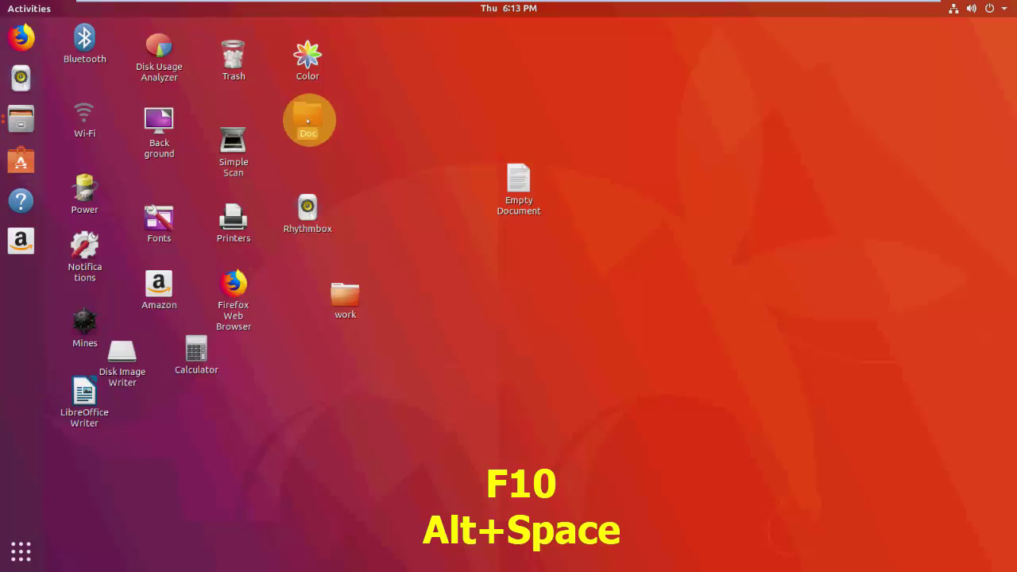
pyautogui.hotkey('alt', 'space')
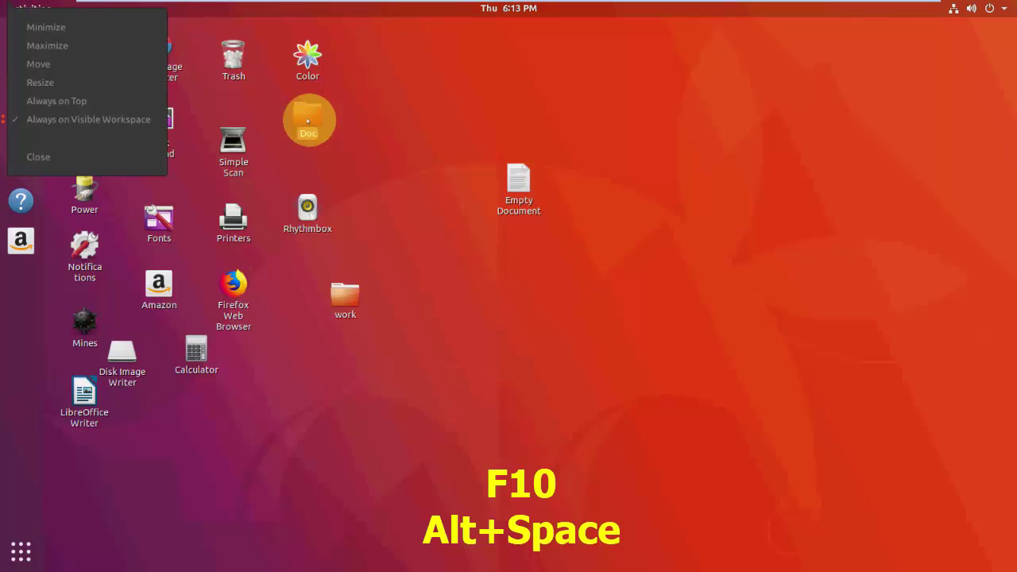
pyautogui.press('Escape')
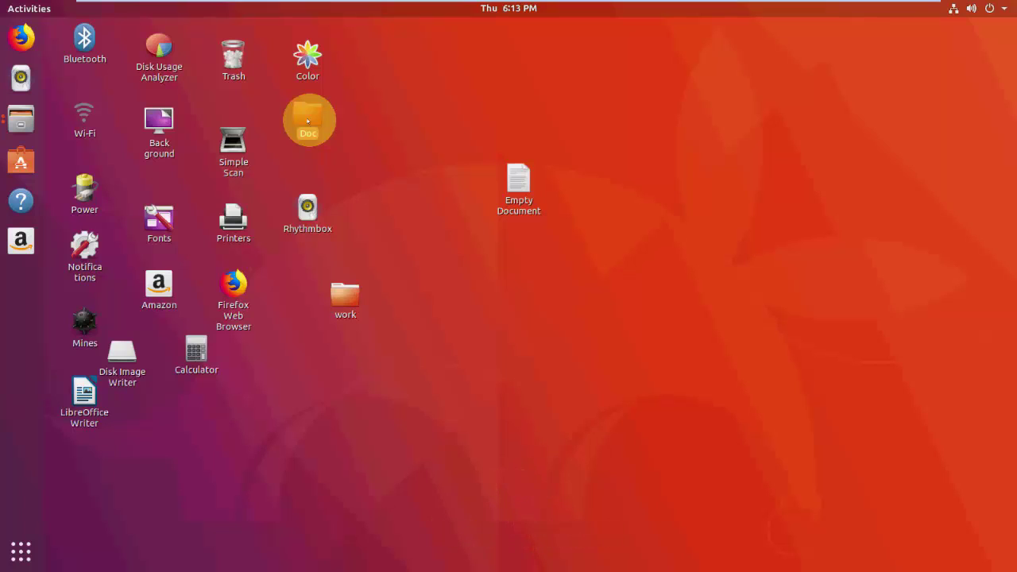
pyautogui.hotkey('alt', 'space')
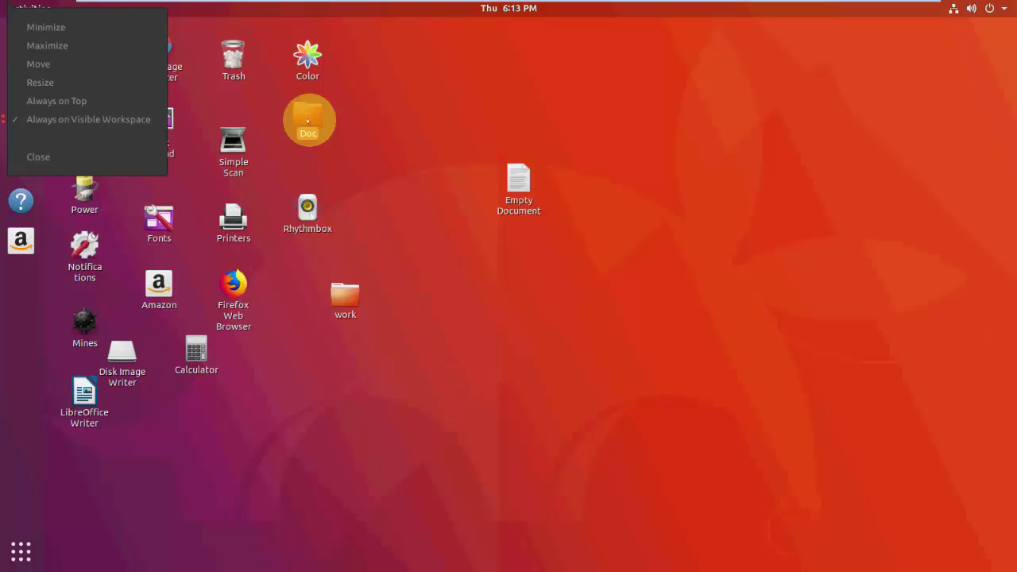
pyautogui.press('Escape')
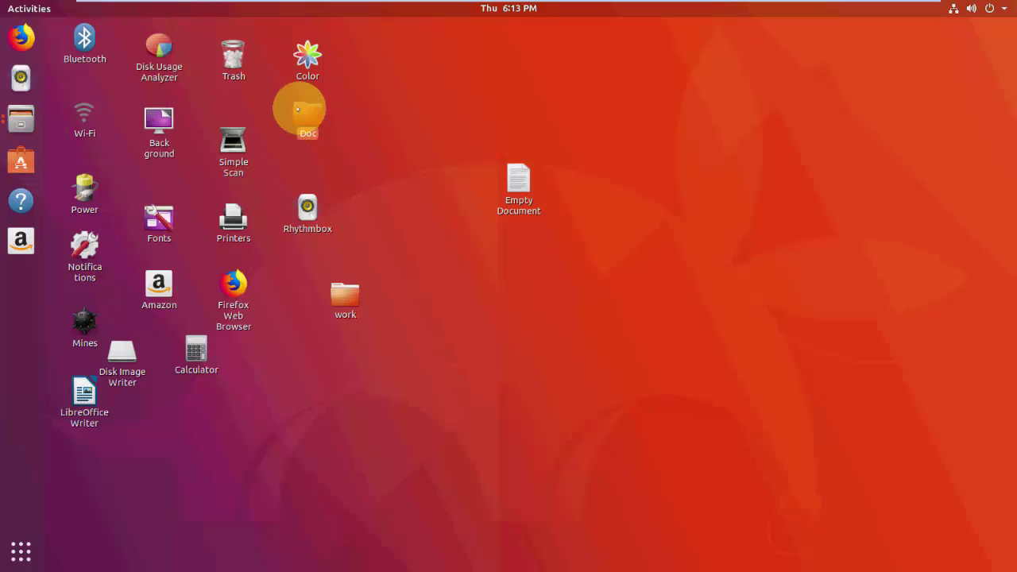
# Step: Open Doc from its desktop icon, move the window, and shrink it with Alt+F8 resizing
pyautogui.doubleClick(300, 111)
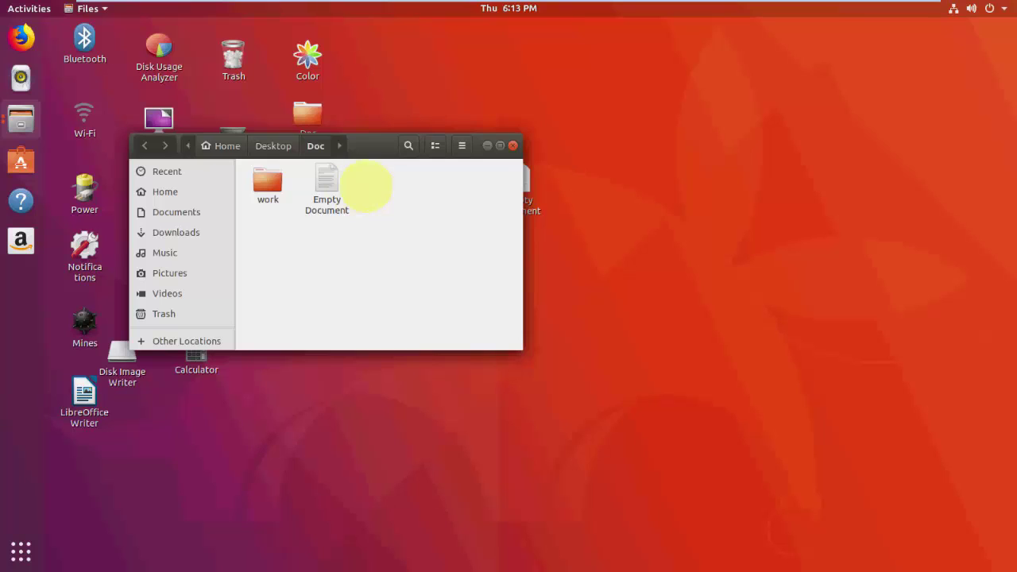
pyautogui.moveTo(363, 145); pyautogui.dragTo(463, 131)
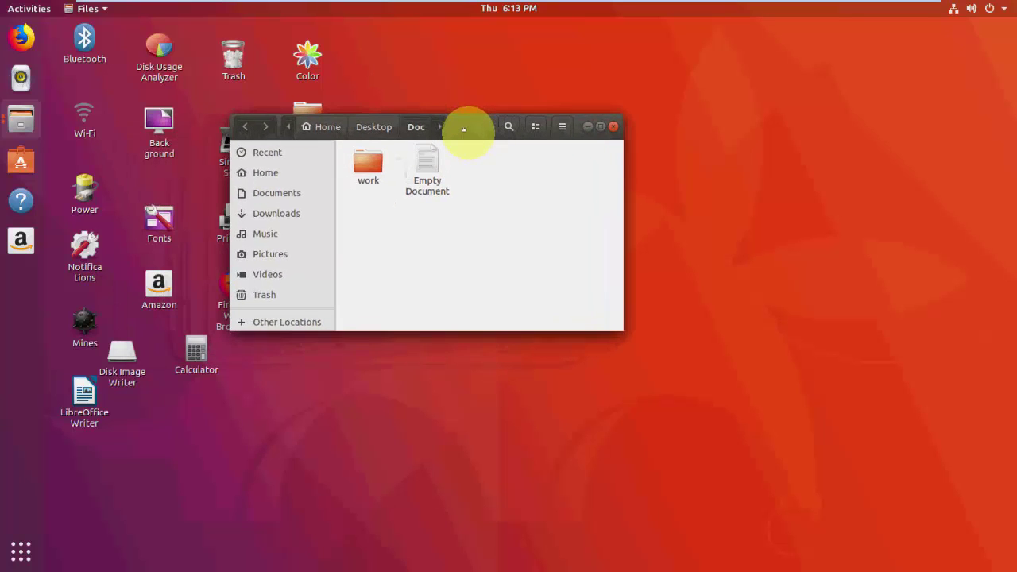
pyautogui.hotkey('alt', 'F8')
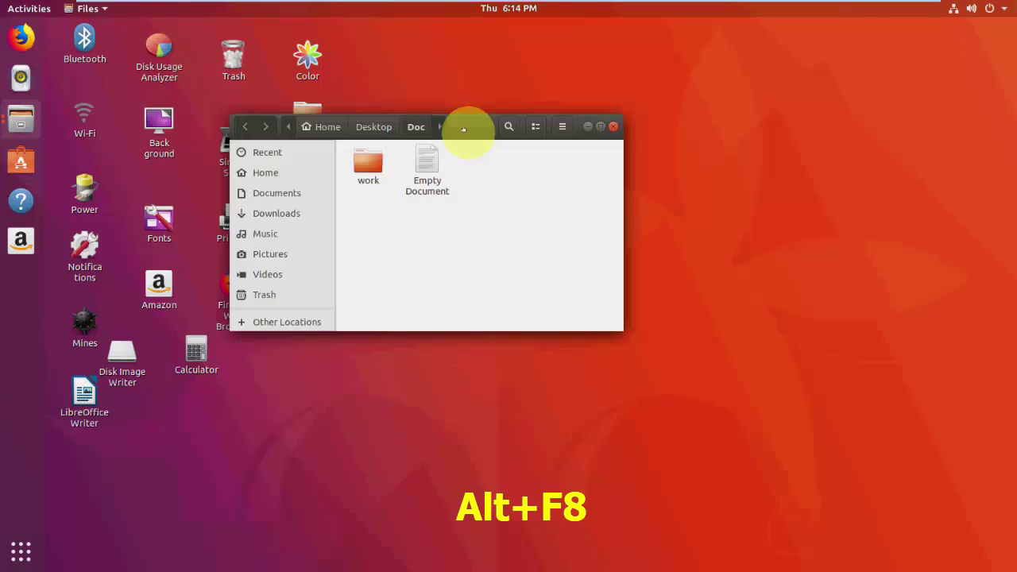
pyautogui.press('Up')
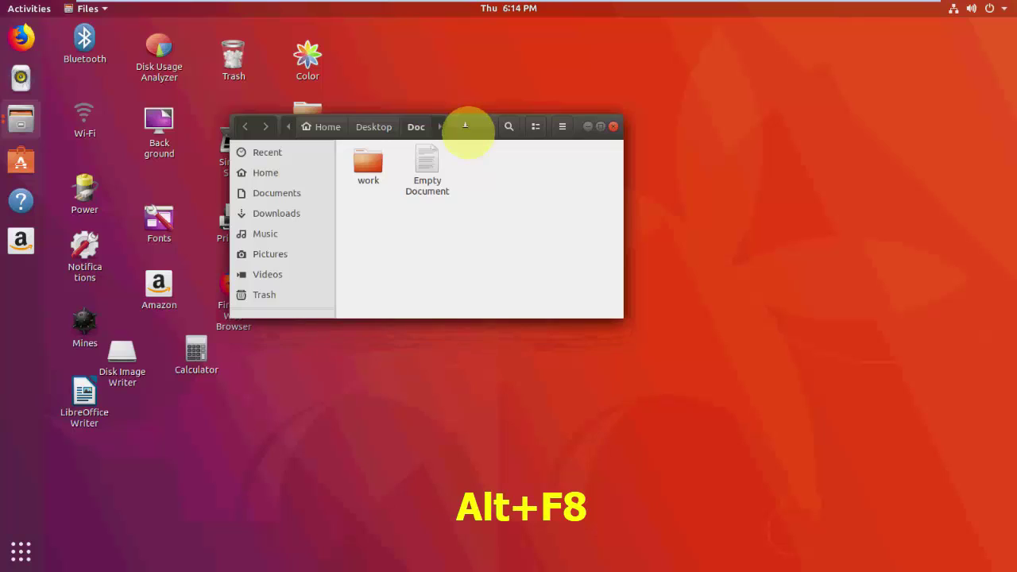
pyautogui.press('Down')
pyautogui.press('Down')
pyautogui.press('Down')
pyautogui.press('Down')
pyautogui.press('Right')
pyautogui.press('Right')
pyautogui.press('Right')
pyautogui.press('Right')
pyautogui.press('Right')
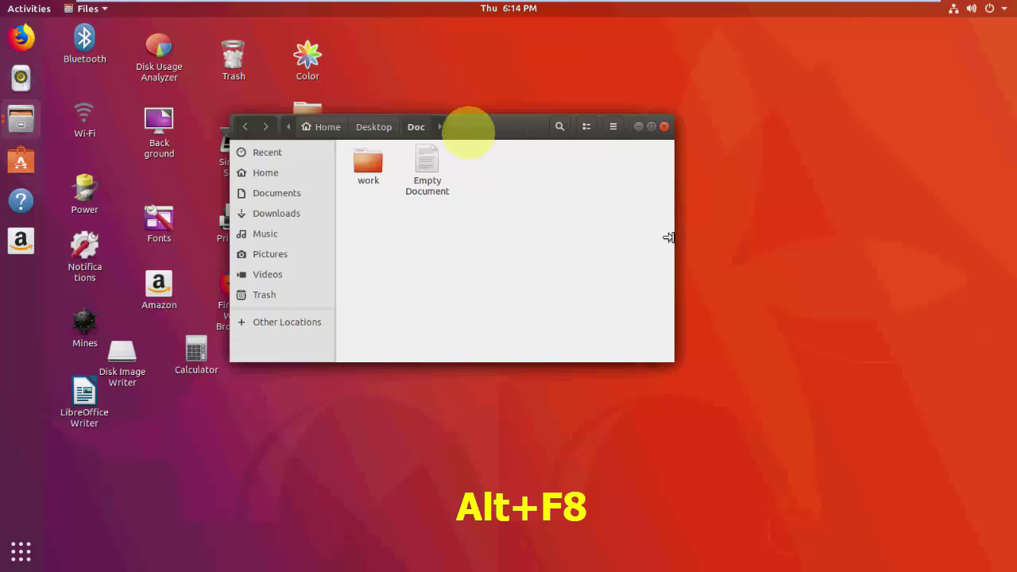
pyautogui.press('Up')
pyautogui.press('Up')
pyautogui.press('Up')
pyautogui.press('Up')
pyautogui.press('Down')
pyautogui.press('Down')
pyautogui.press('Down')
pyautogui.press('Down')
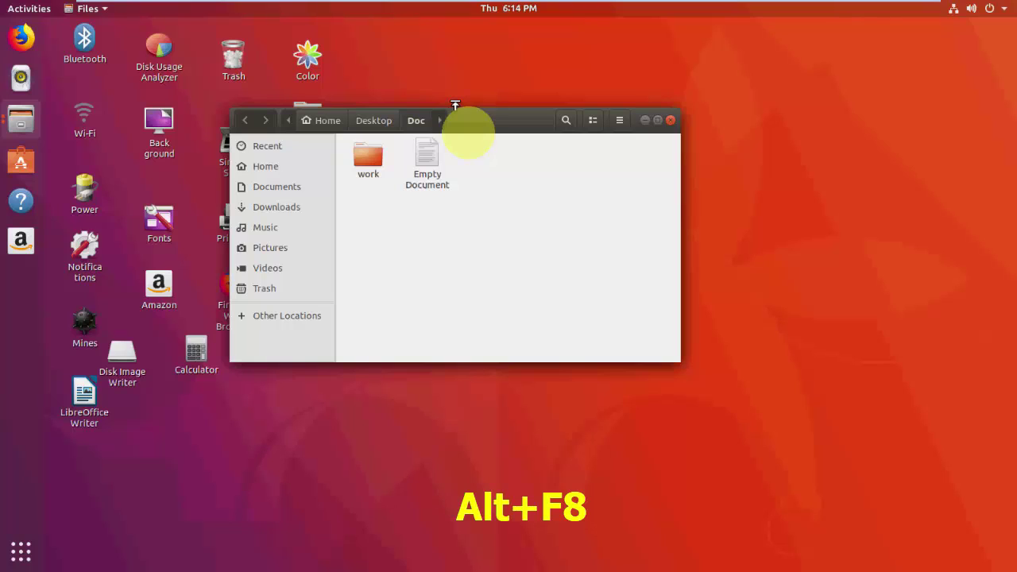
pyautogui.press('Down')
pyautogui.press('Down')
pyautogui.press('Down')
pyautogui.press('Down')
pyautogui.press('Down')
pyautogui.press('Down')
pyautogui.press('Down')
pyautogui.click(784, 193)
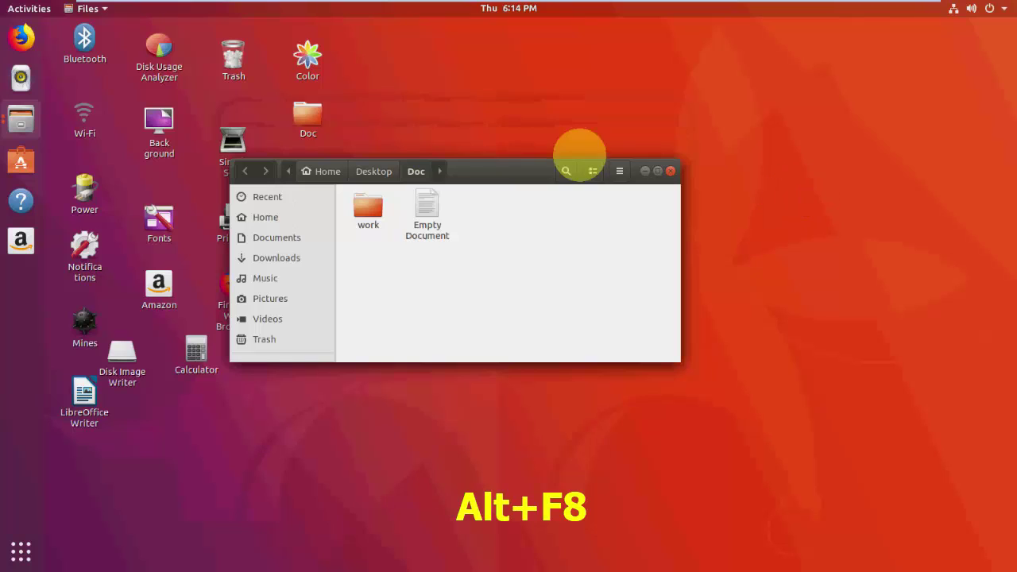
pyautogui.moveTo(493, 166); pyautogui.dragTo(490, 118)
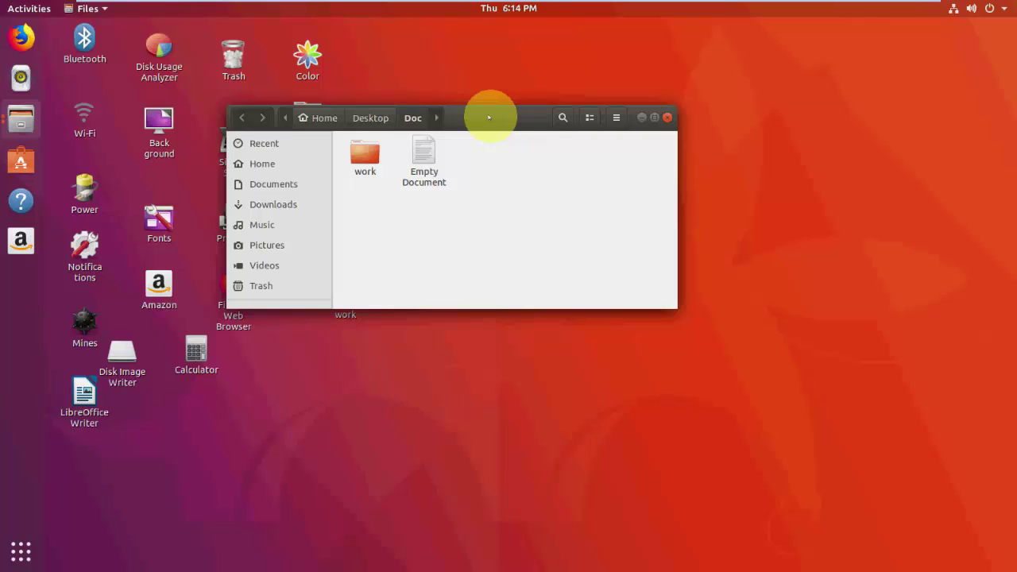
# Step: Move the Doc window right and down via Alt+F7, then try the Ctrl+Alt+Tab switcher
pyautogui.hotkey('alt', 'F7')
pyautogui.press('Right')
pyautogui.press('Right')
pyautogui.press('Right')
pyautogui.press('Right')
pyautogui.press('Right')
pyautogui.press('Right')
pyautogui.press('Right')
pyautogui.press('Right')
pyautogui.press('Right')
pyautogui.press('Right')
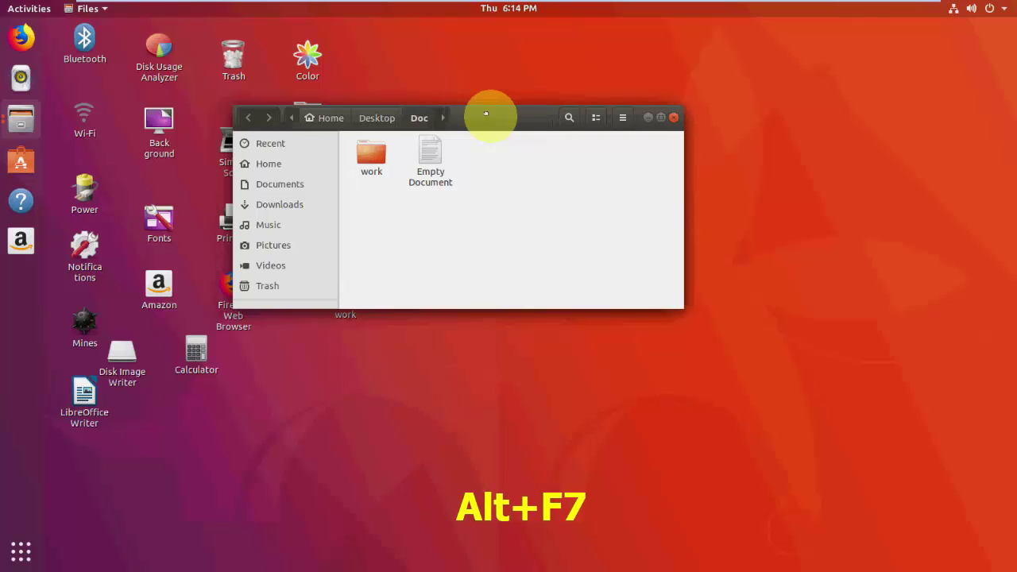
pyautogui.press('Down')
pyautogui.press('Down')
pyautogui.press('Down')
pyautogui.press('Down')
pyautogui.press('Down')
pyautogui.press('Down')
pyautogui.press('Down')
pyautogui.press('Down')
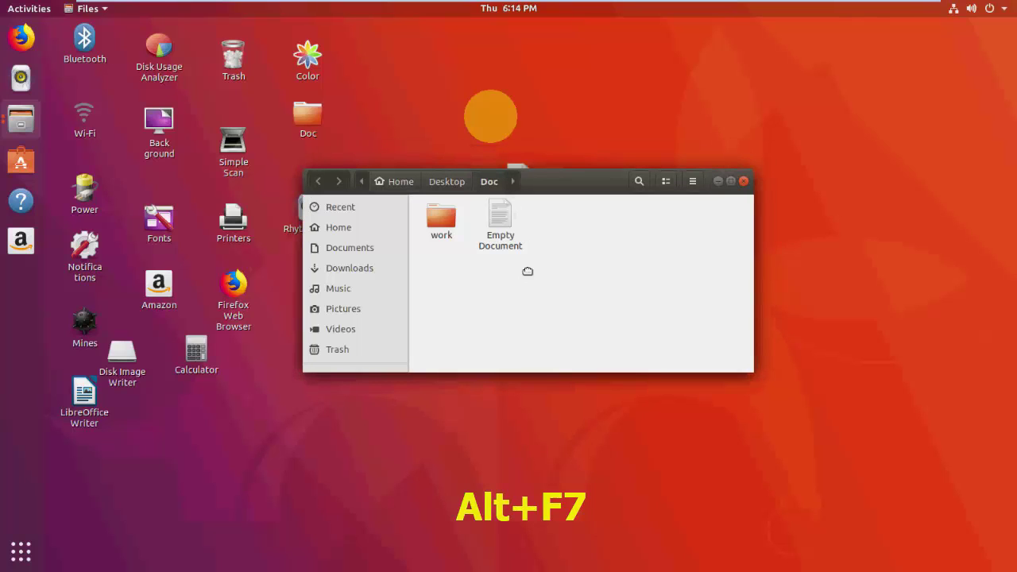
pyautogui.click(772, 41)
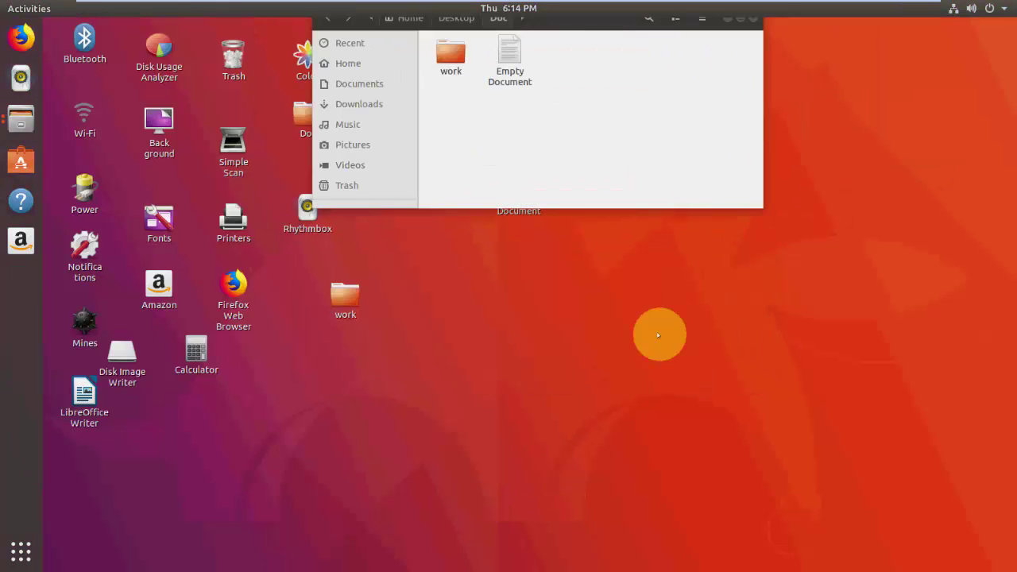
pyautogui.hotkey('ctrl', 'alt', 'Tab')
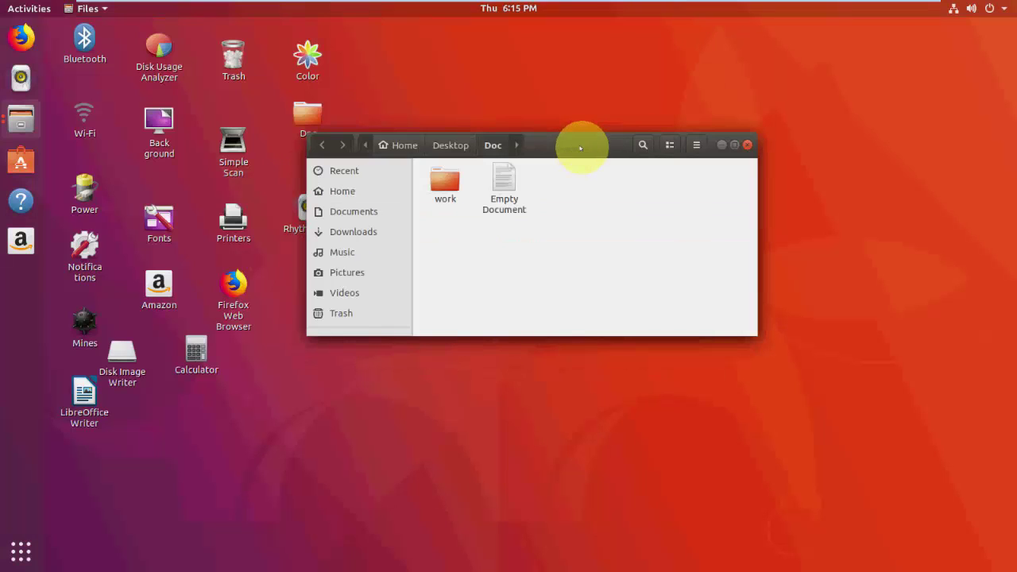
# Step: Capture two Alt+PrintScreen window screenshots and drag the Doc window right and down
pyautogui.press('alt+Print')
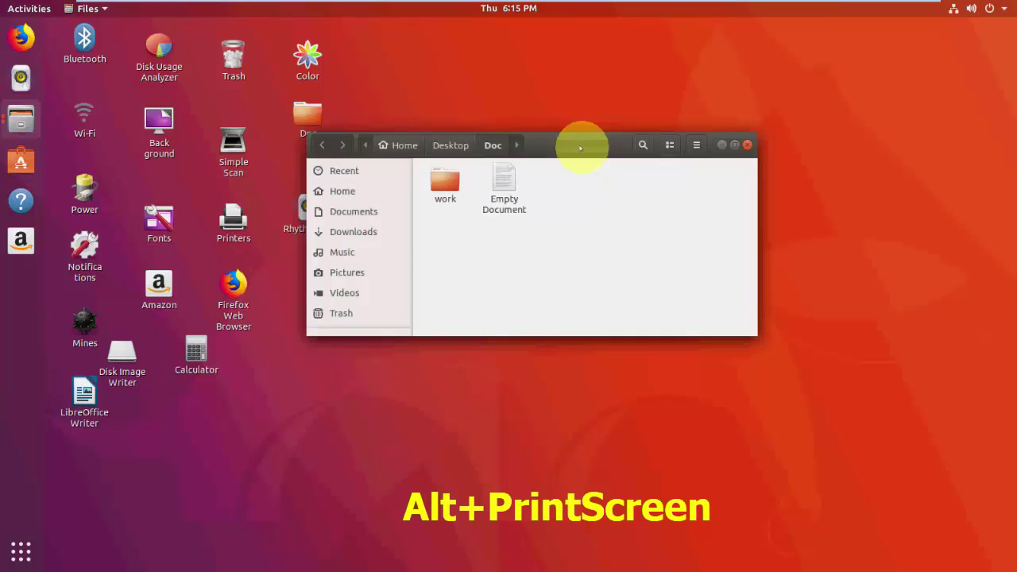
pyautogui.press('alt+Print')
pyautogui.moveTo(584, 143); pyautogui.dragTo(708, 195)
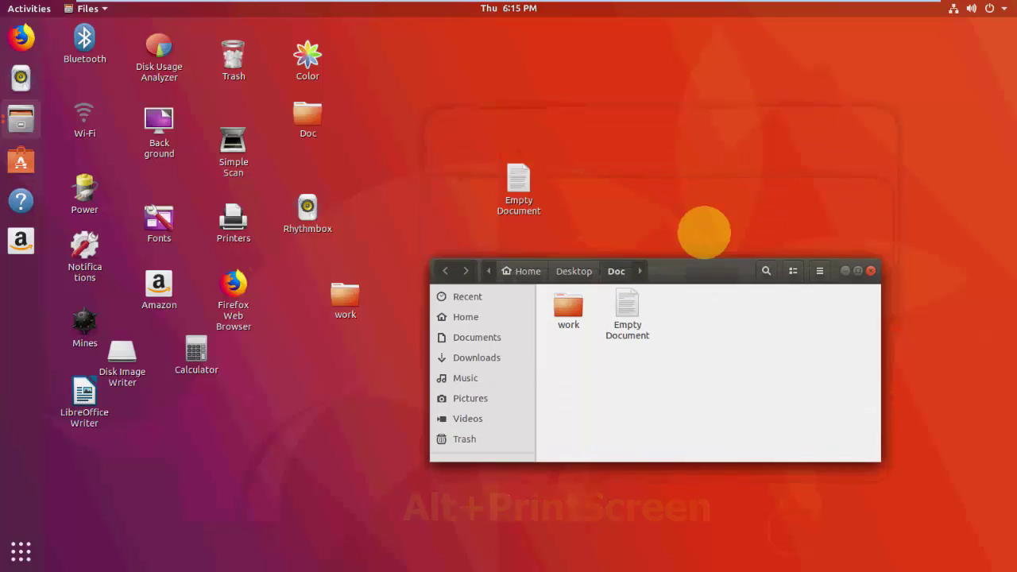
pyautogui.moveTo(704, 232); pyautogui.dragTo(693, 199)
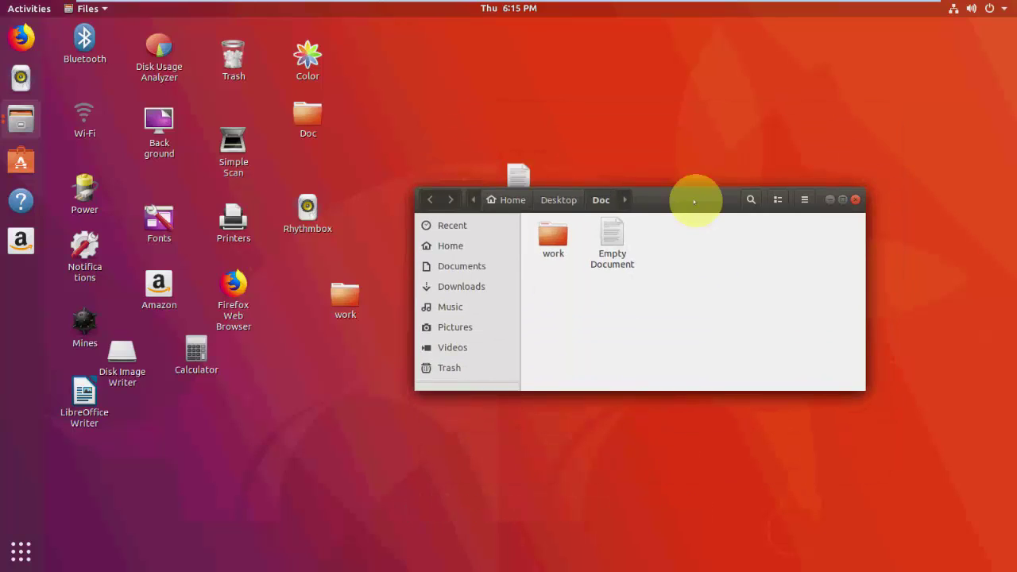
# Step: Close the Doc window, then open and dismiss the Activities overview with Super
pyautogui.click(852, 200)
pyautogui.press('super')
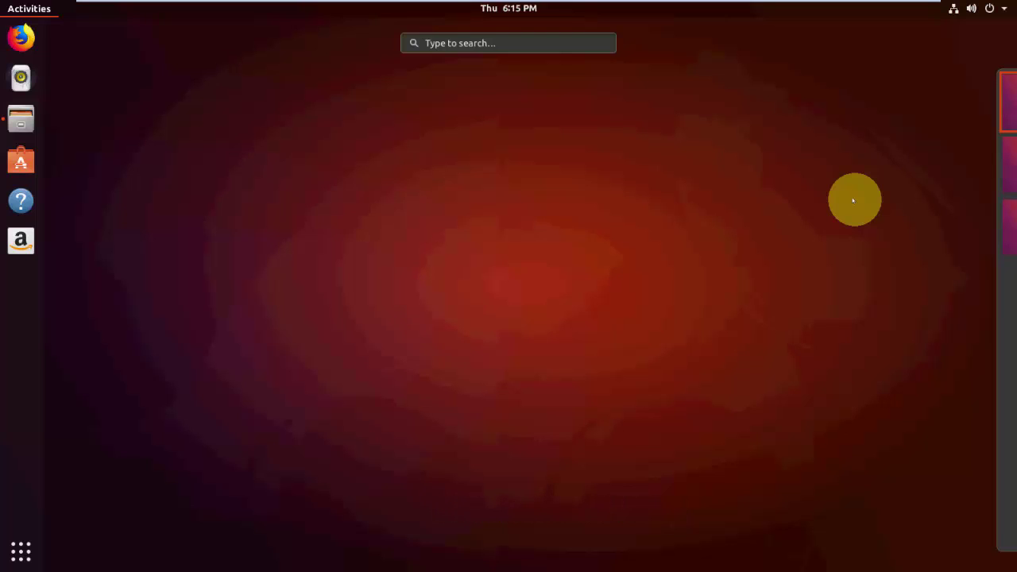
pyautogui.press('super')
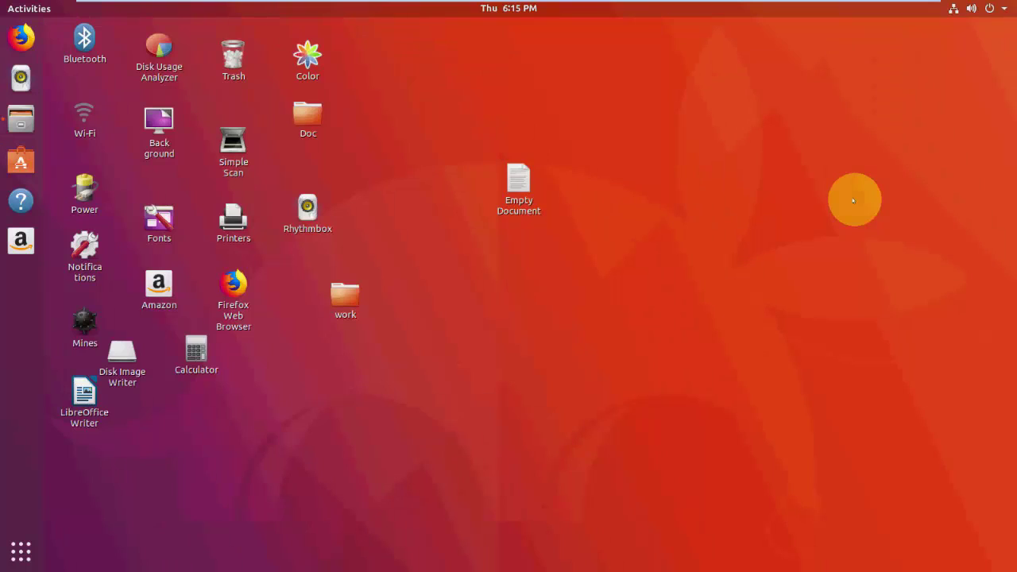
pyautogui.press('super')
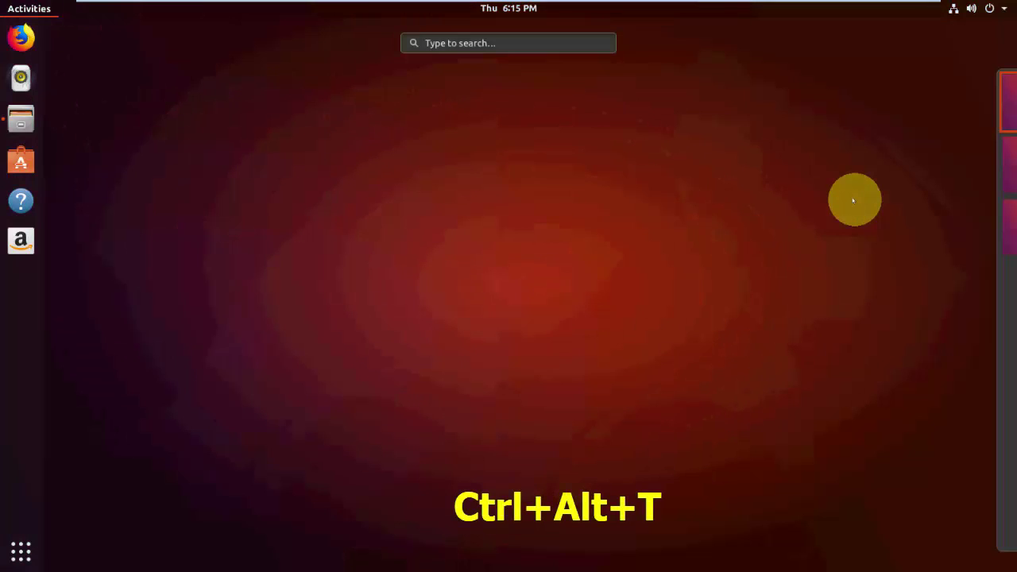
pyautogui.hotkey('ctrl', 'alt', 't')
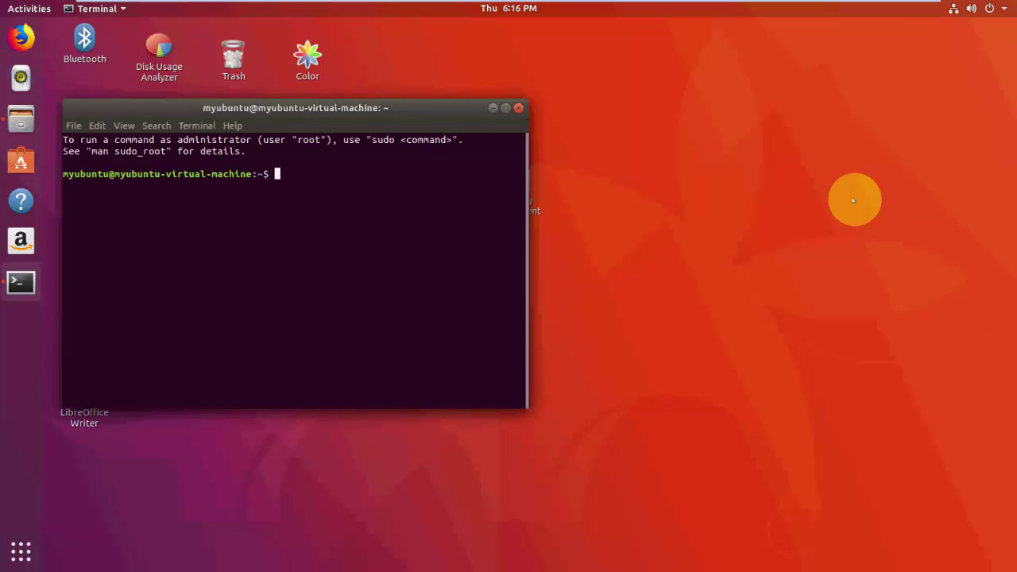
pyautogui.click(519, 108)
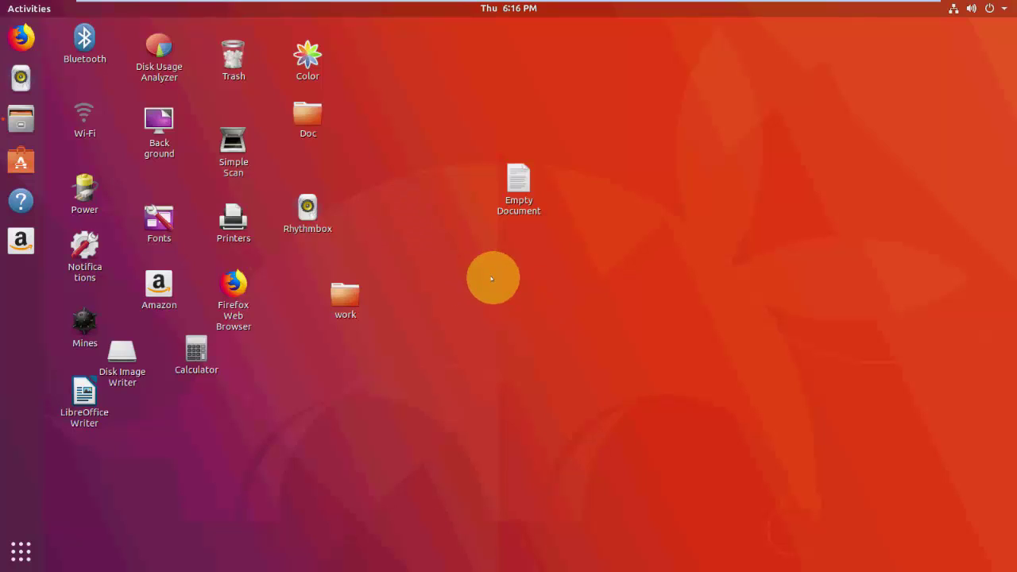
# Step: Raise the Doc window, open Trash in a second window, and spread the two apart
pyautogui.press('super+Tab')
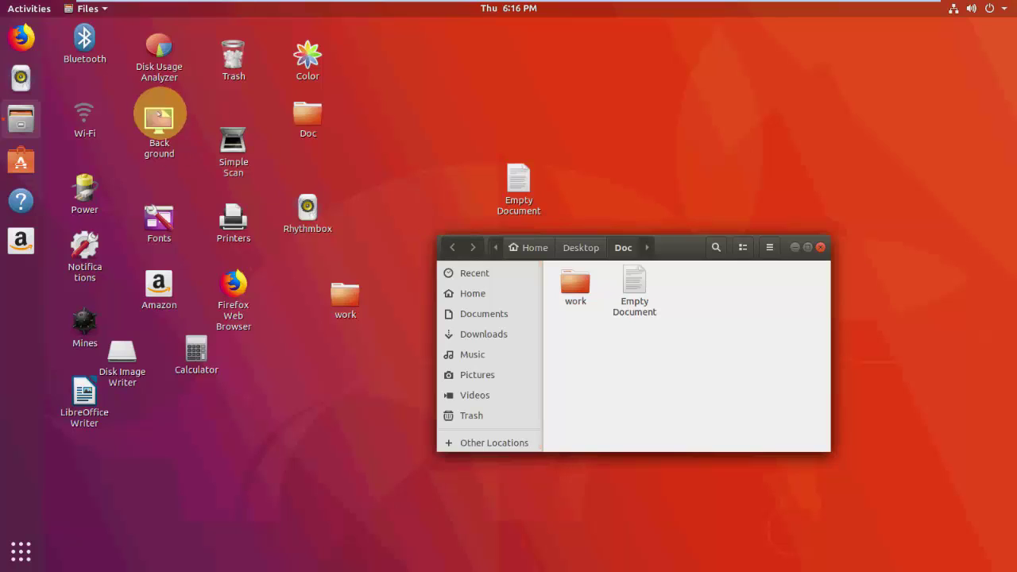
pyautogui.doubleClick(246, 88)
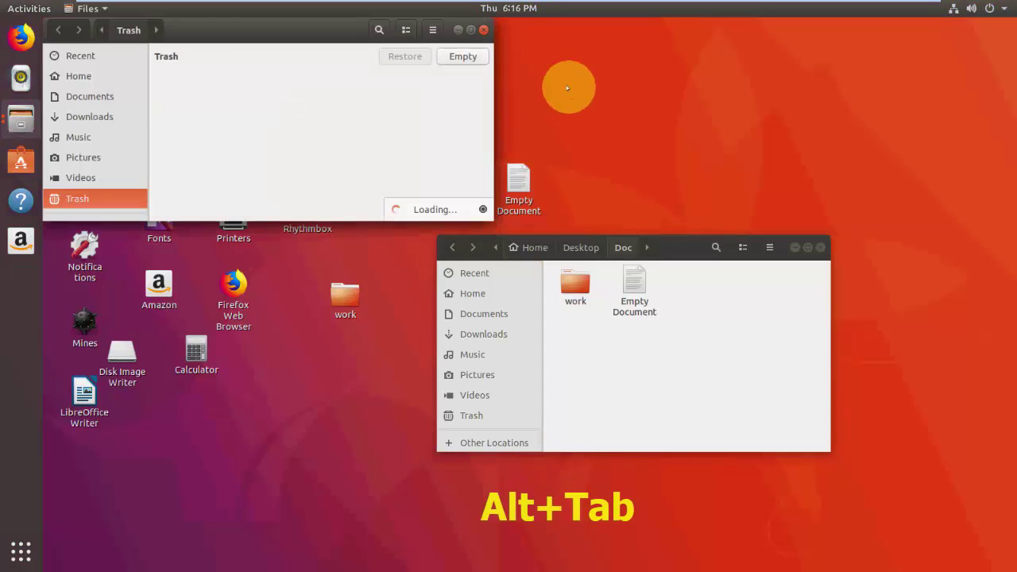
pyautogui.moveTo(659, 243); pyautogui.dragTo(767, 186)
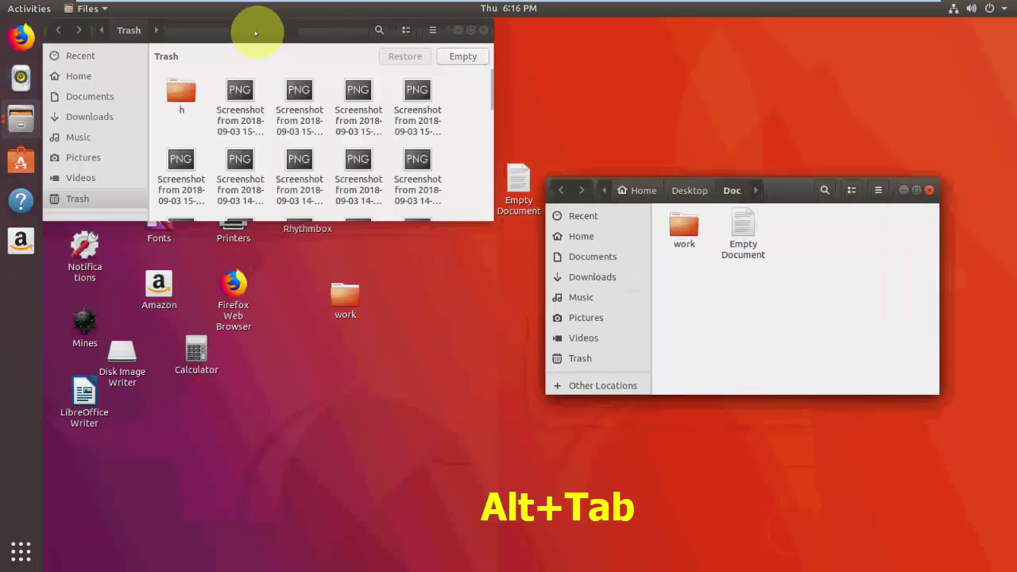
pyautogui.moveTo(257, 30); pyautogui.dragTo(254, 115)
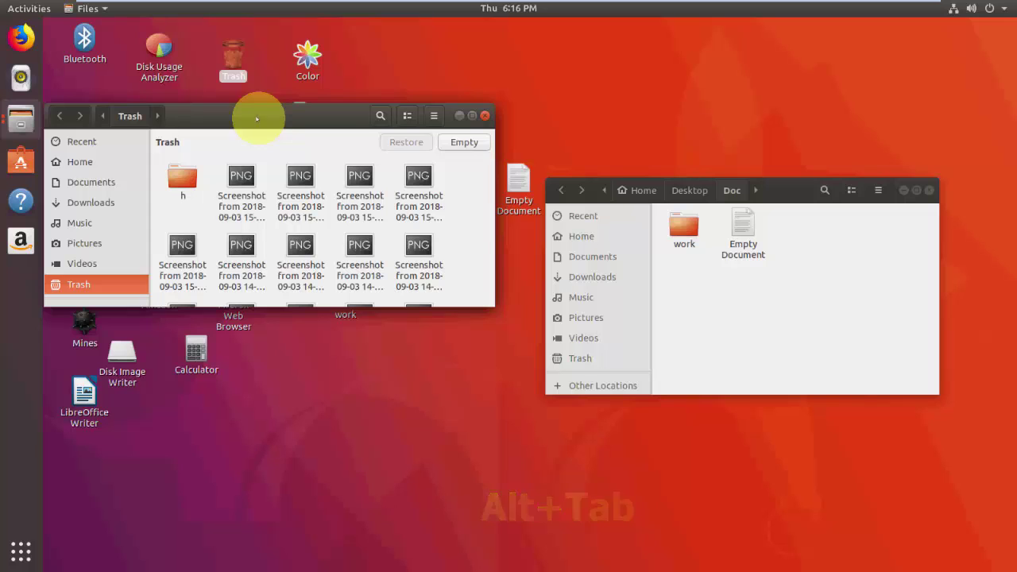
# Step: Alt+Tab between the Files windows, then close and reopen the Trash window
pyautogui.hotkey('alt', 'Tab')
pyautogui.hotkey('alt', 'Tab')
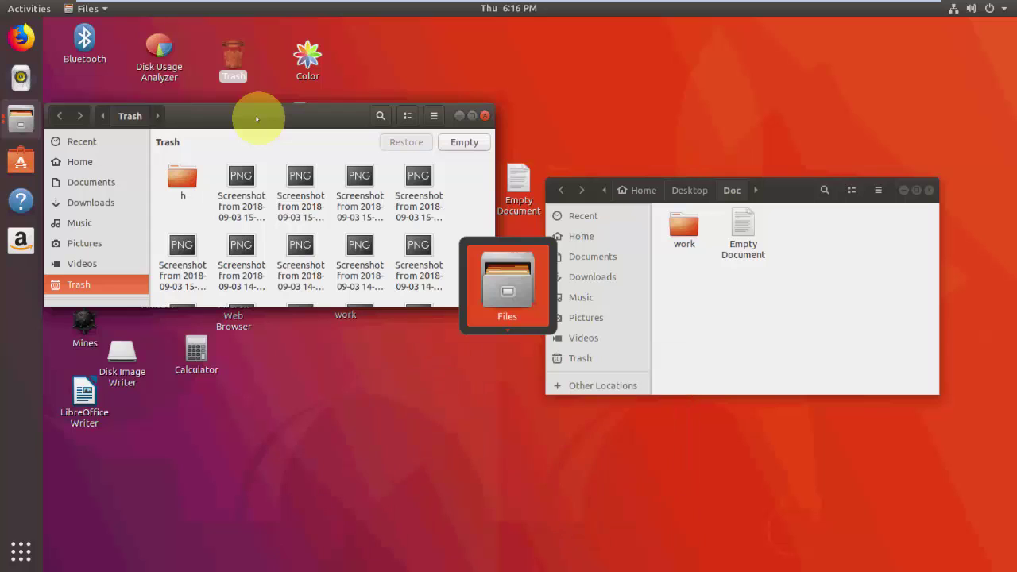
pyautogui.hotkey('alt', 'Tab')
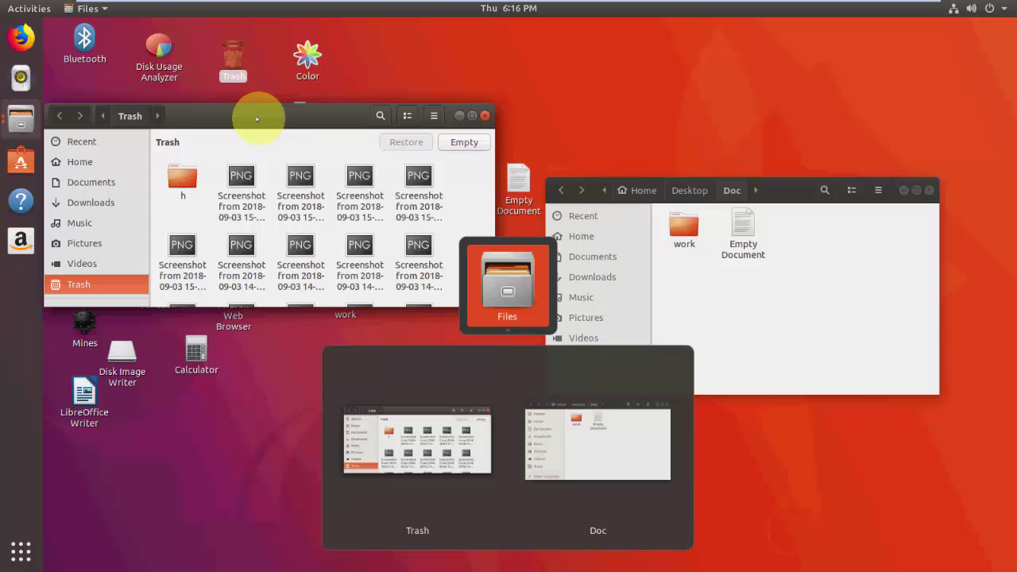
pyautogui.click(646, 117)
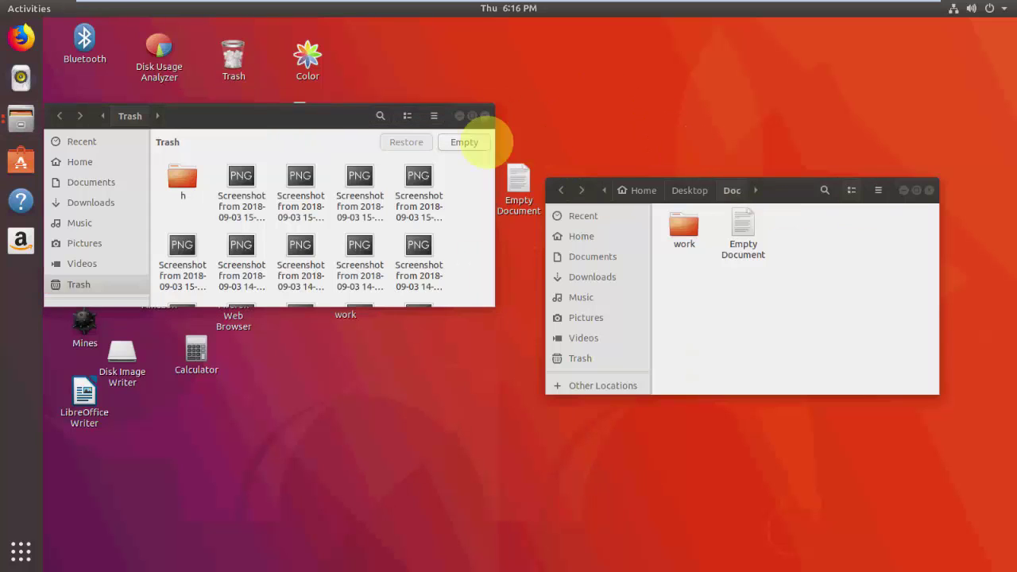
pyautogui.click(485, 116)
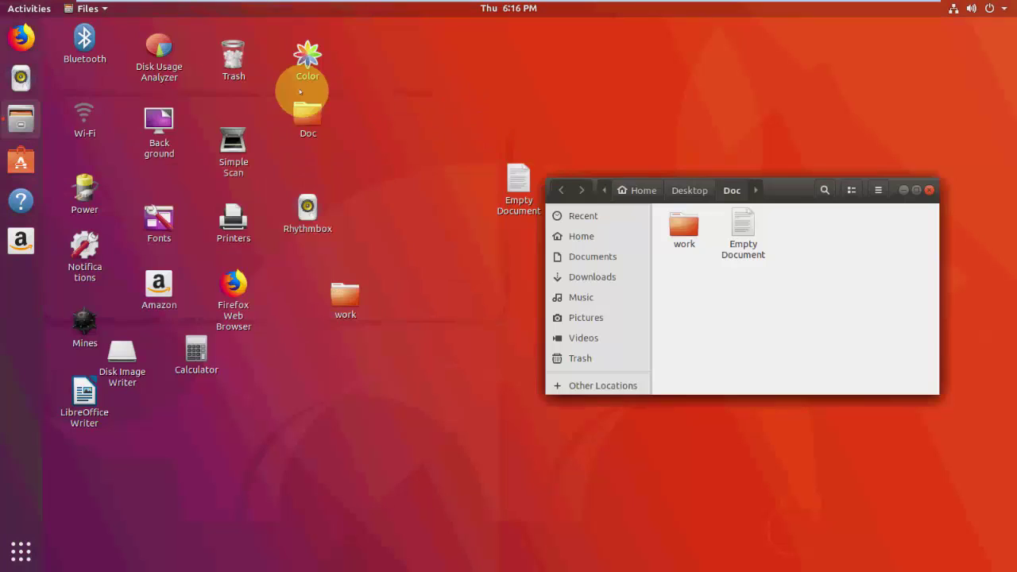
pyautogui.doubleClick(238, 73)
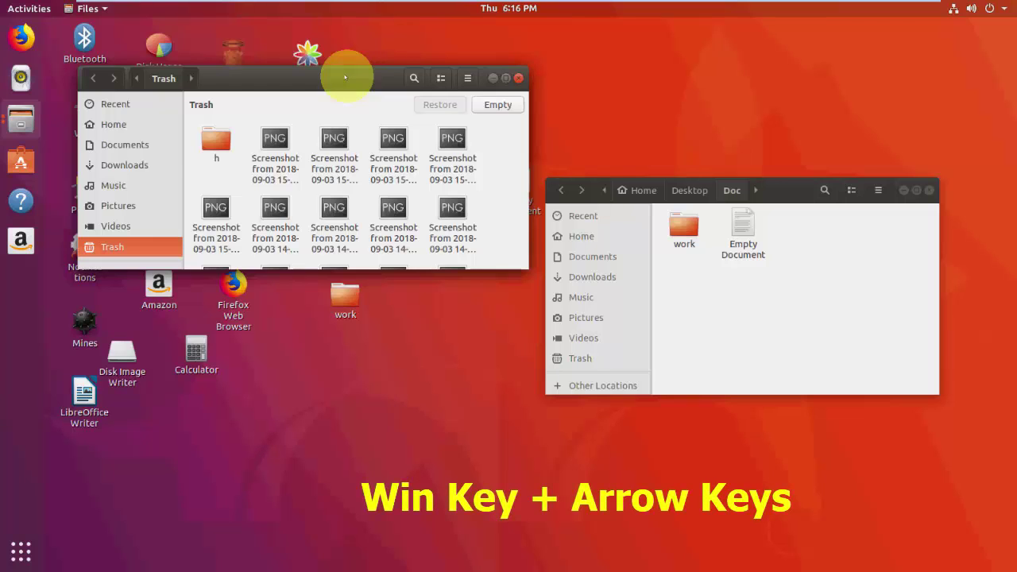
# Step: Snap Trash left, flip Doc between halves ending right, then minimize both windows
pyautogui.press('super+Left')
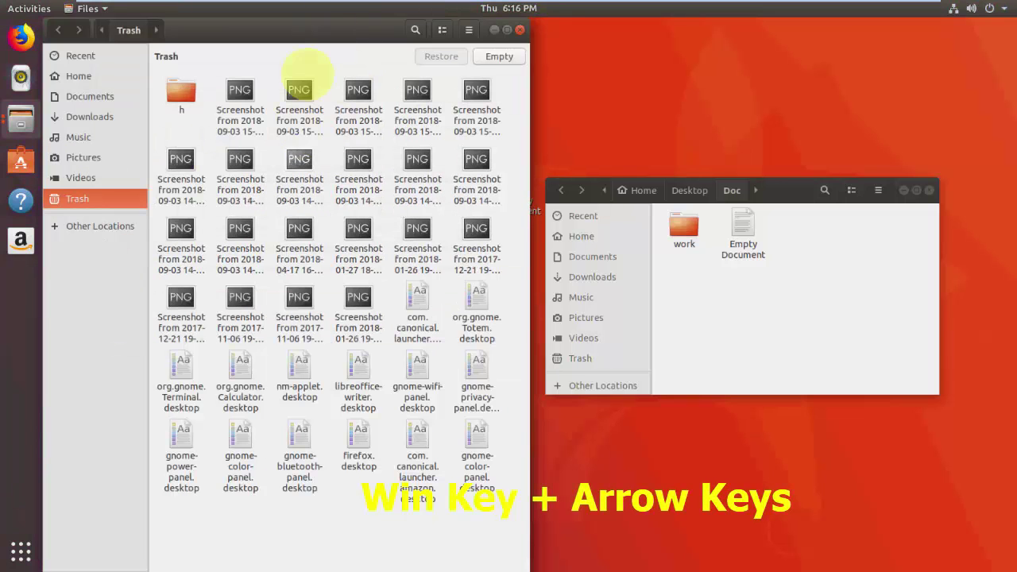
pyautogui.click(791, 187)
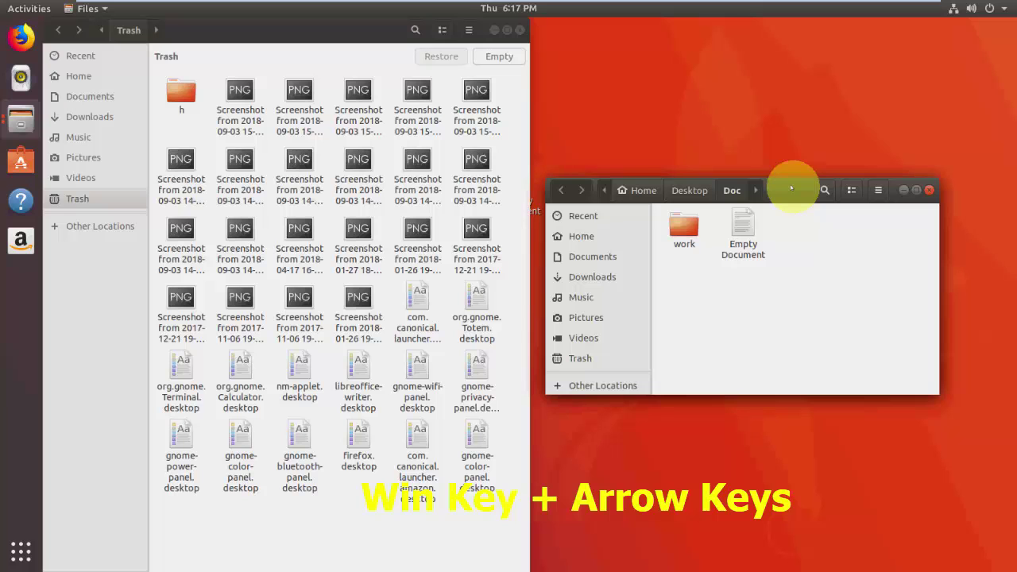
pyautogui.press('super+Right')
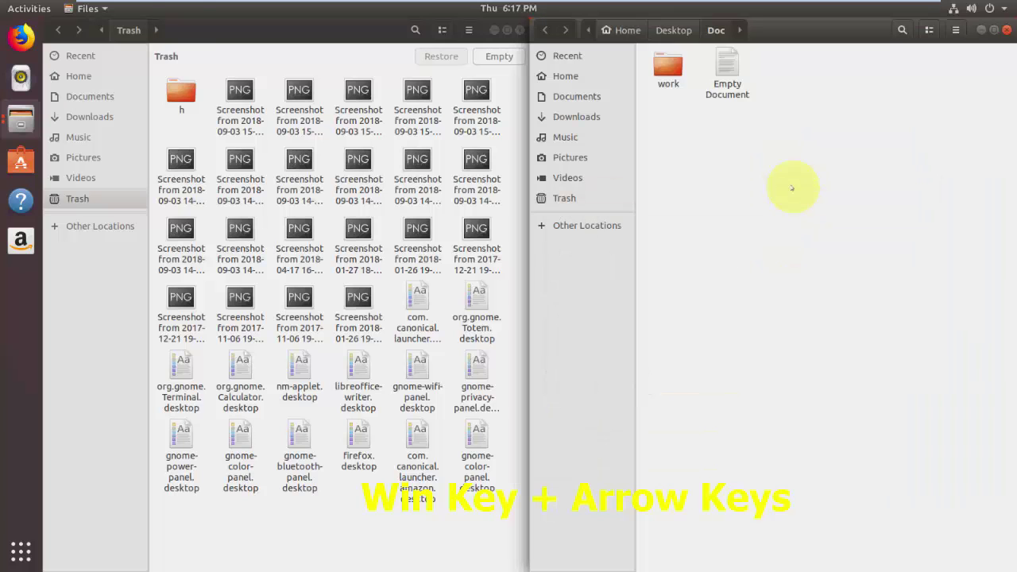
pyautogui.press('super+Left')
pyautogui.press('super+Right')
pyautogui.press('super+Left')
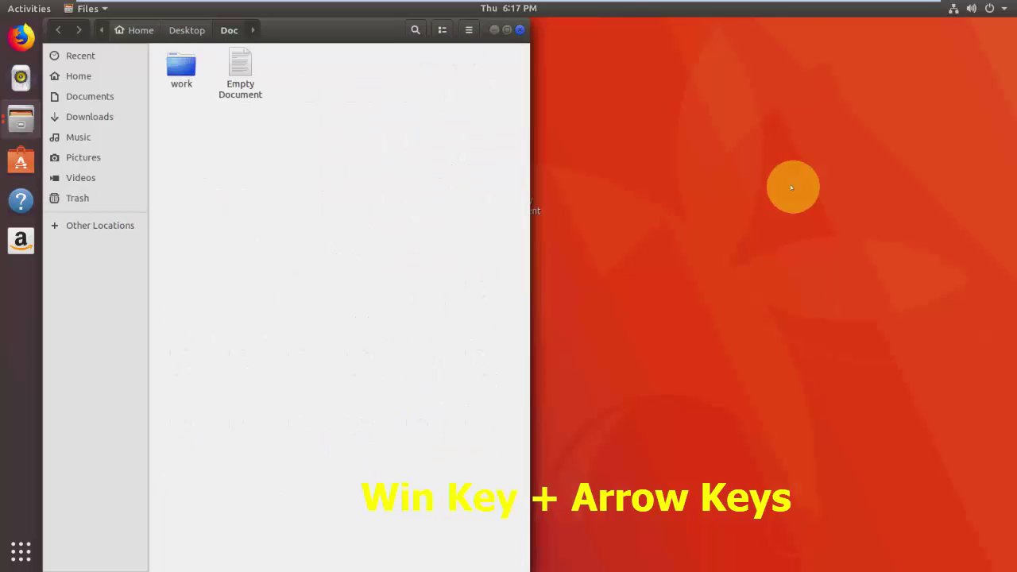
pyautogui.press('super+Right')
pyautogui.press('super+Left')
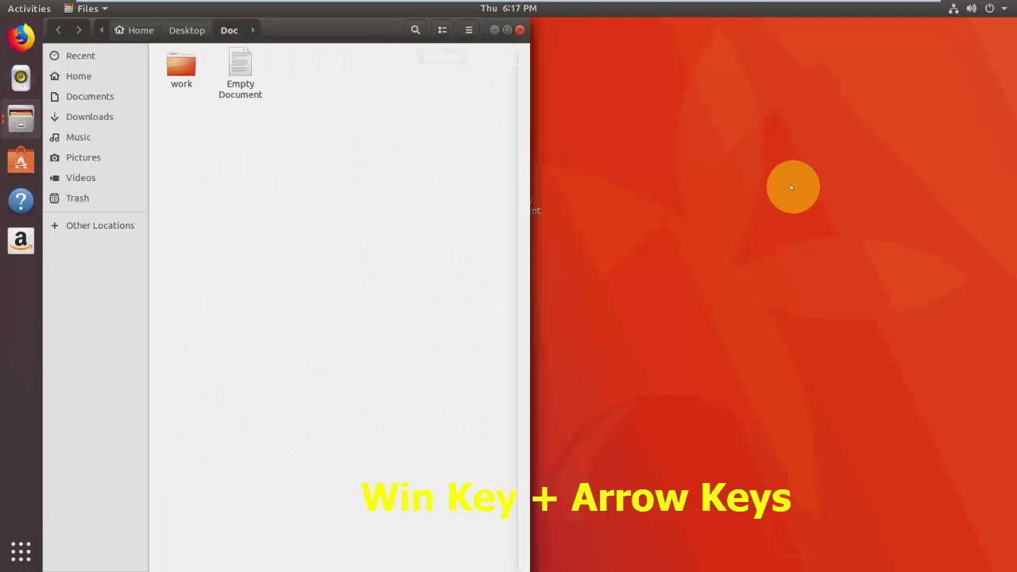
pyautogui.press('super+Right')
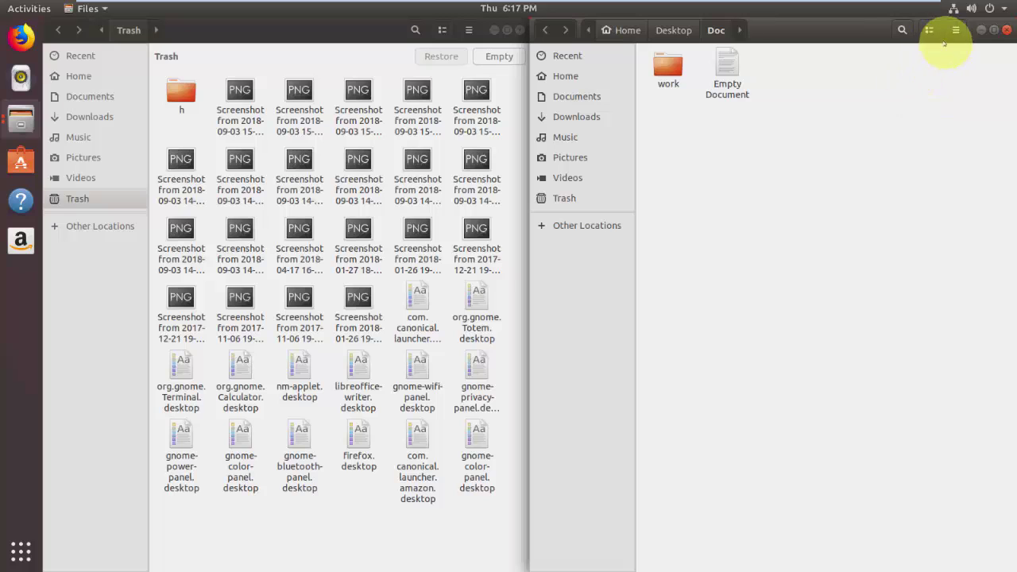
pyautogui.click(981, 30)
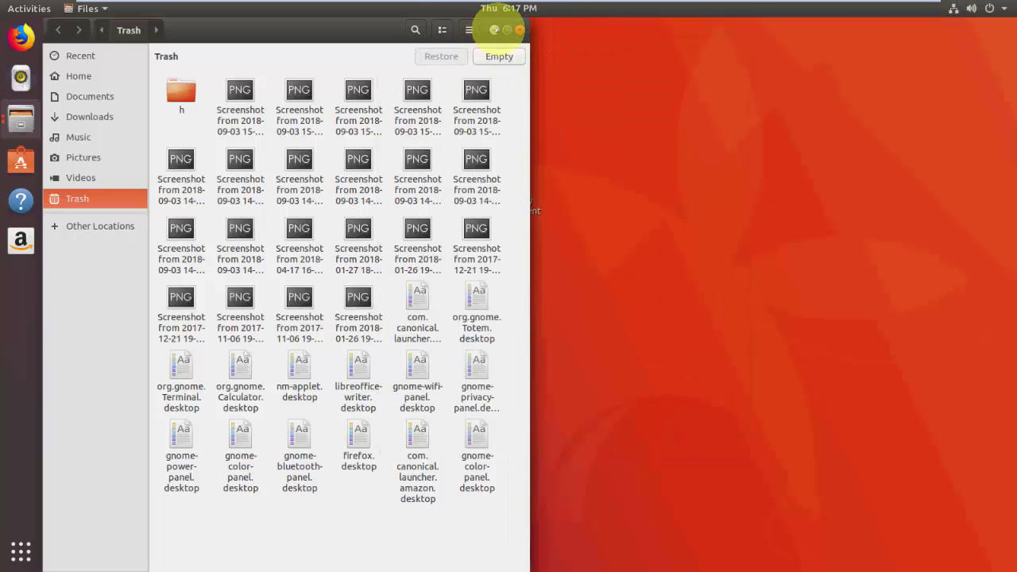
pyautogui.click(494, 29)
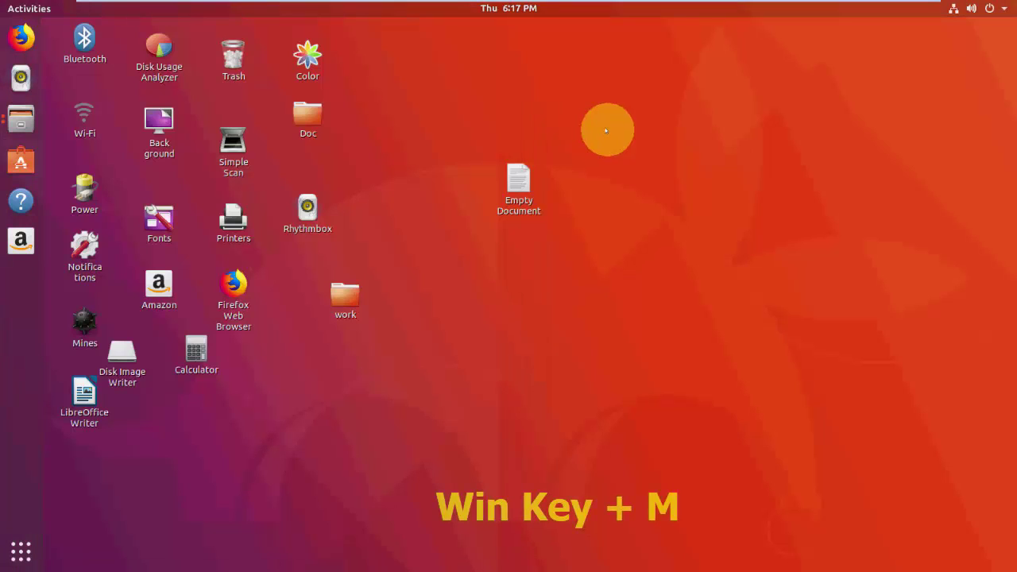
# Step: Toggle the notifications tray open and shut with Super+M, then bring up the Alt+F2 command prompt
pyautogui.press('super+m')
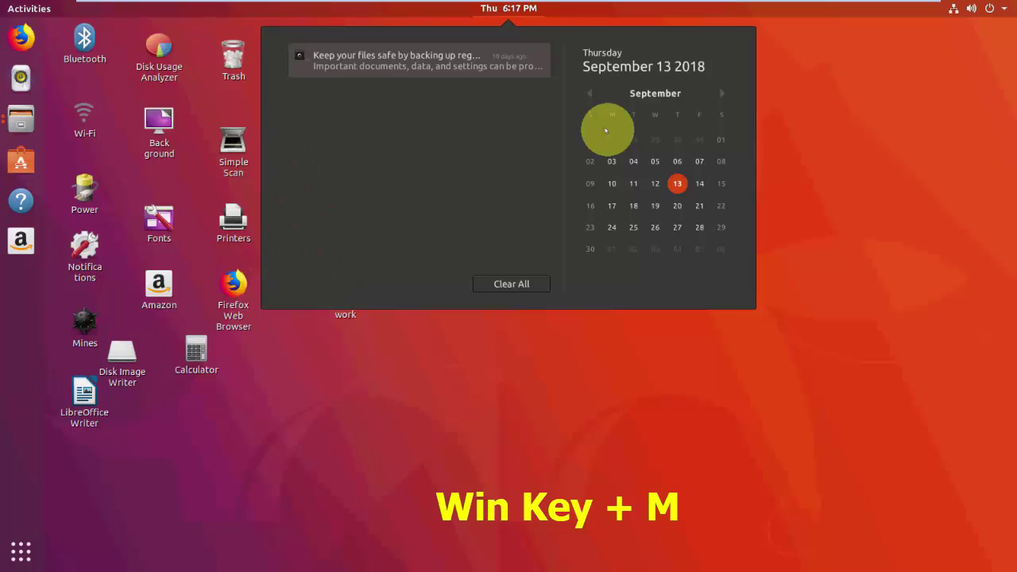
pyautogui.press('super+m')
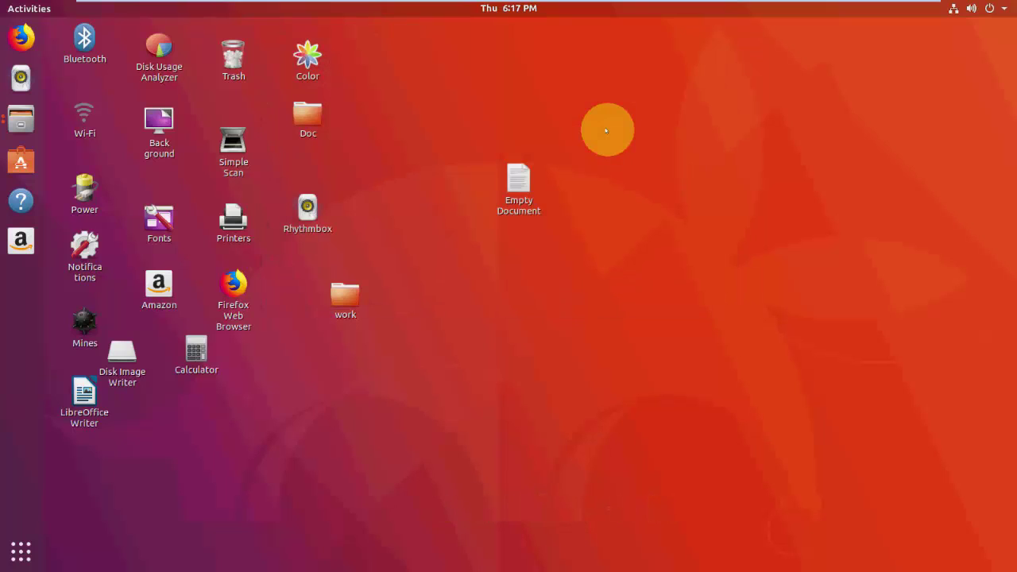
pyautogui.hotkey('alt', 'F2')
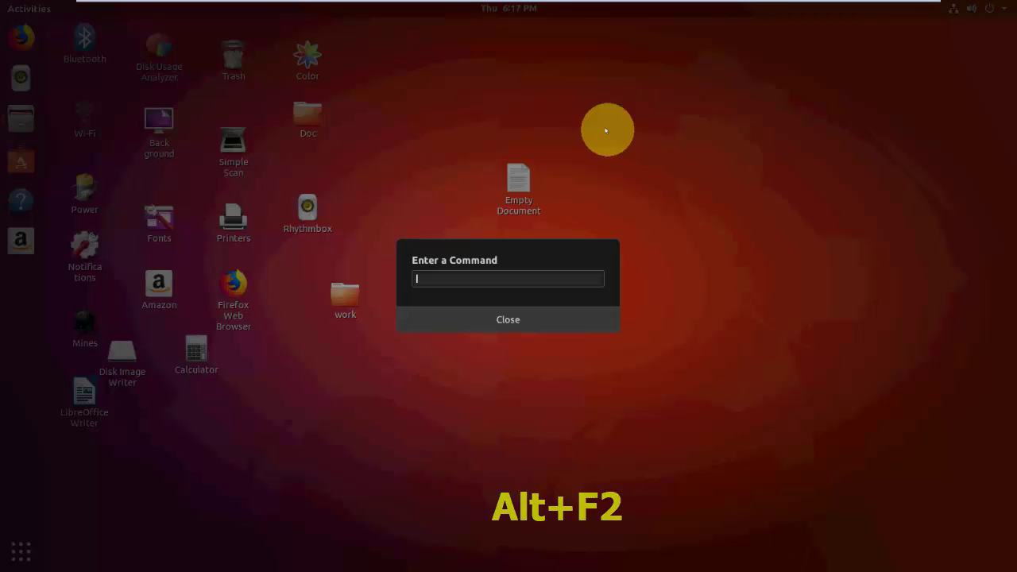
# Step: Dismiss the run prompt, switch back to the Trash window and quit Files with Ctrl+Q
pyautogui.press('Escape')
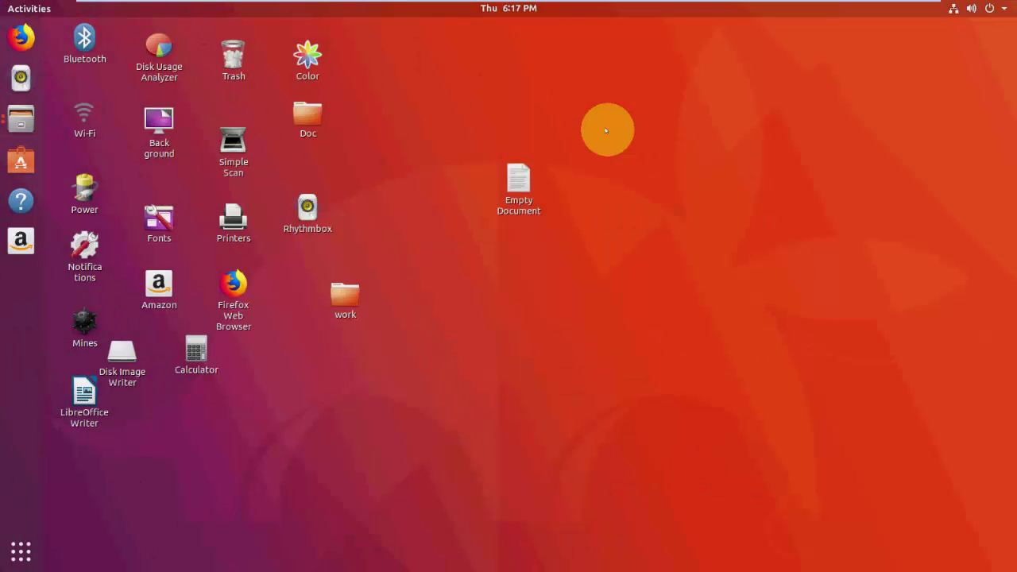
pyautogui.hotkey('alt', 'Tab')
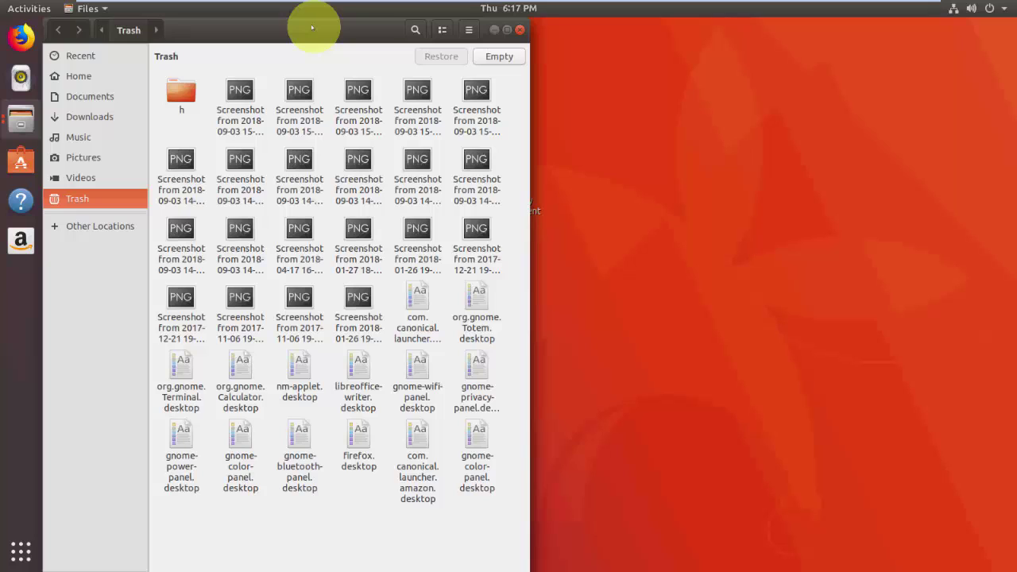
pyautogui.hotkey('ctrl', 'q')
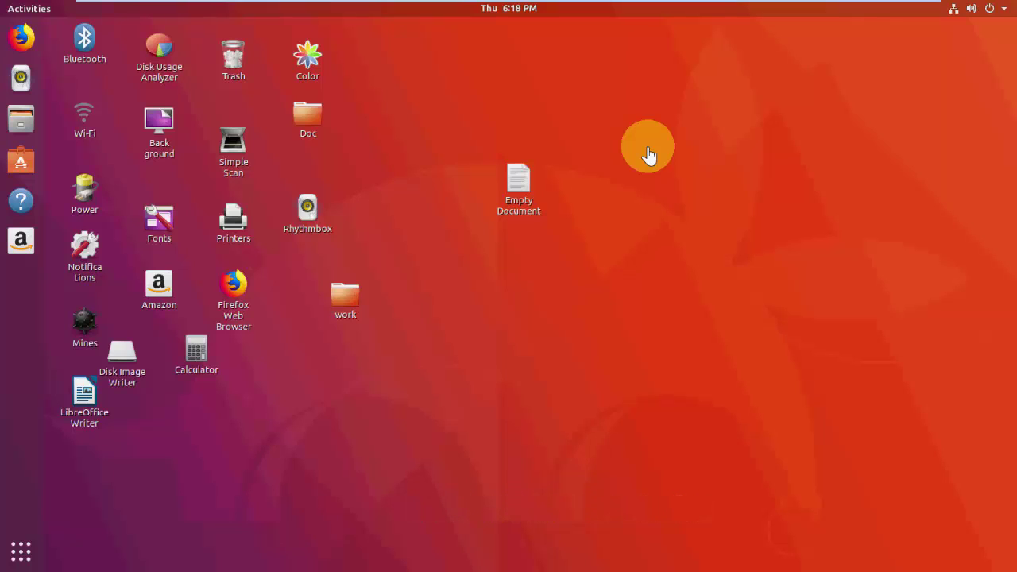
pyautogui.doubleClick(307, 116)
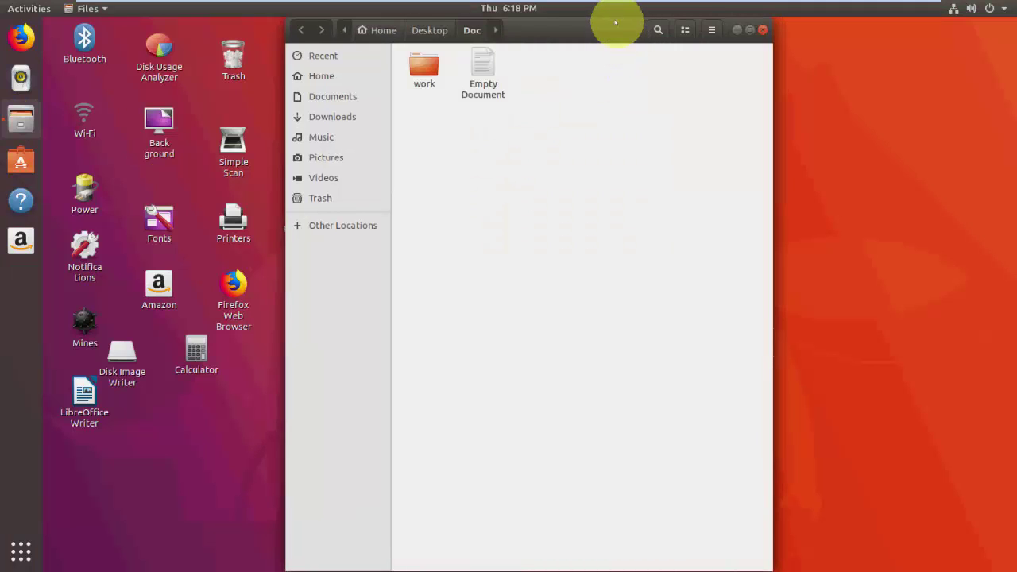
pyautogui.moveTo(615, 23); pyautogui.dragTo(541, 132)
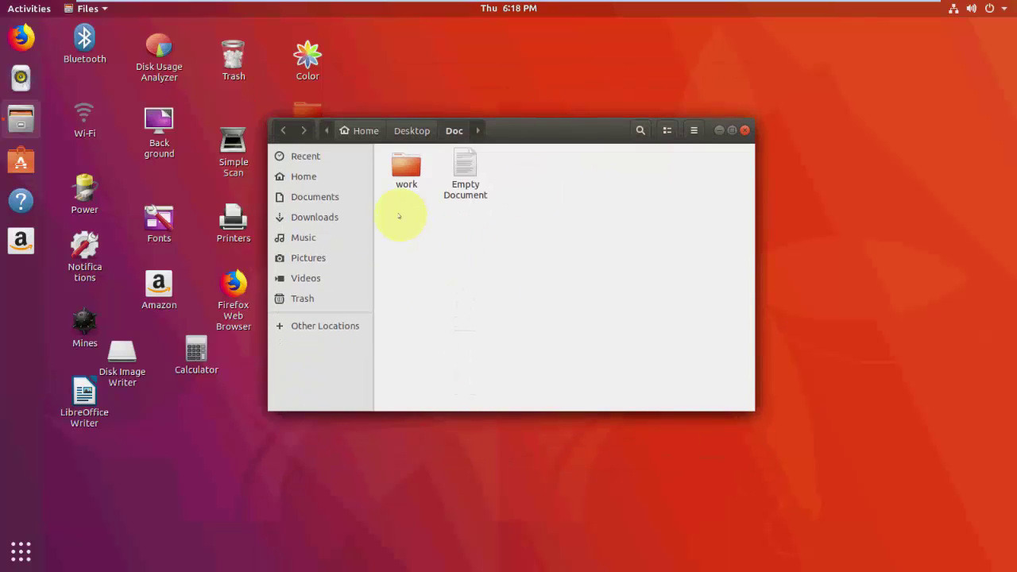
pyautogui.click(404, 168)
pyautogui.doubleClick(403, 169)
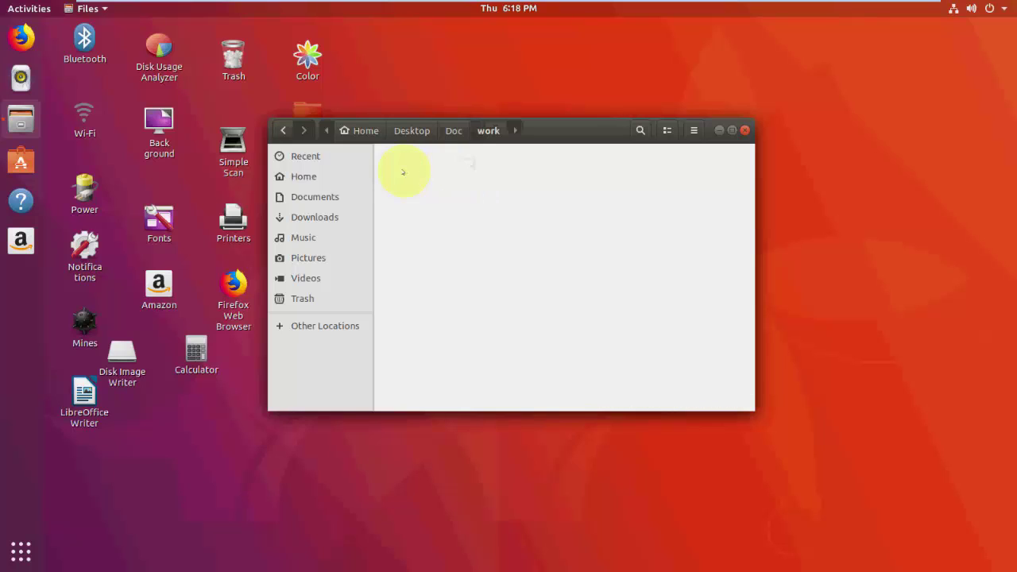
pyautogui.doubleClick(404, 168)
pyautogui.doubleClick(402, 170)
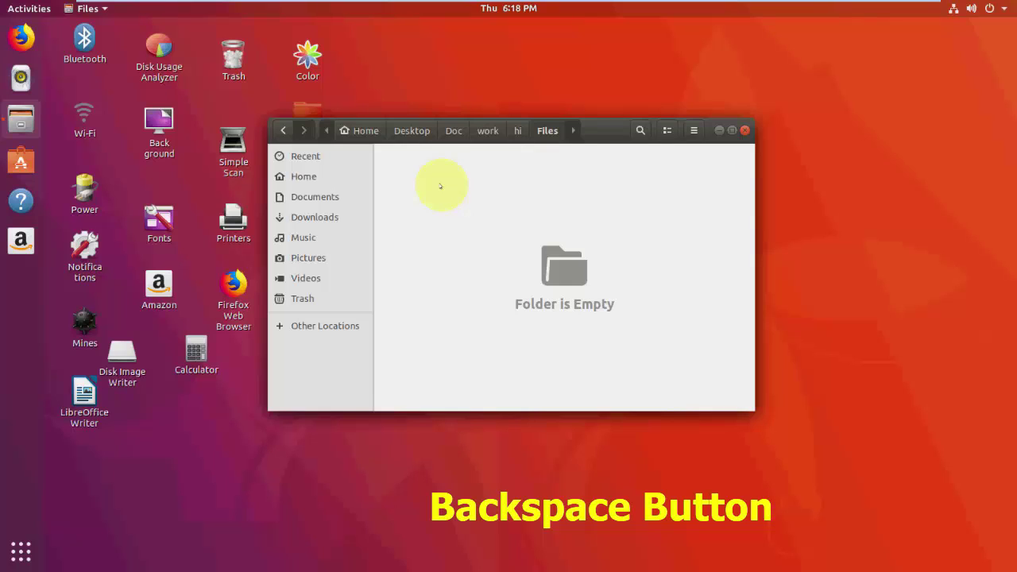
pyautogui.press('BackSpace')
pyautogui.press('BackSpace')
pyautogui.press('BackSpace')
pyautogui.press('BackSpace')
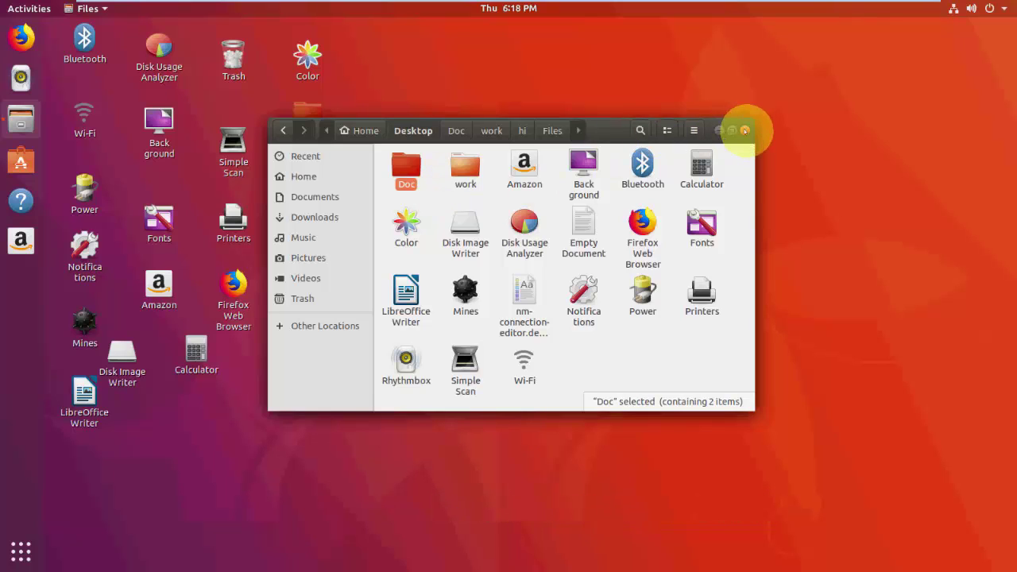
pyautogui.click(745, 128)
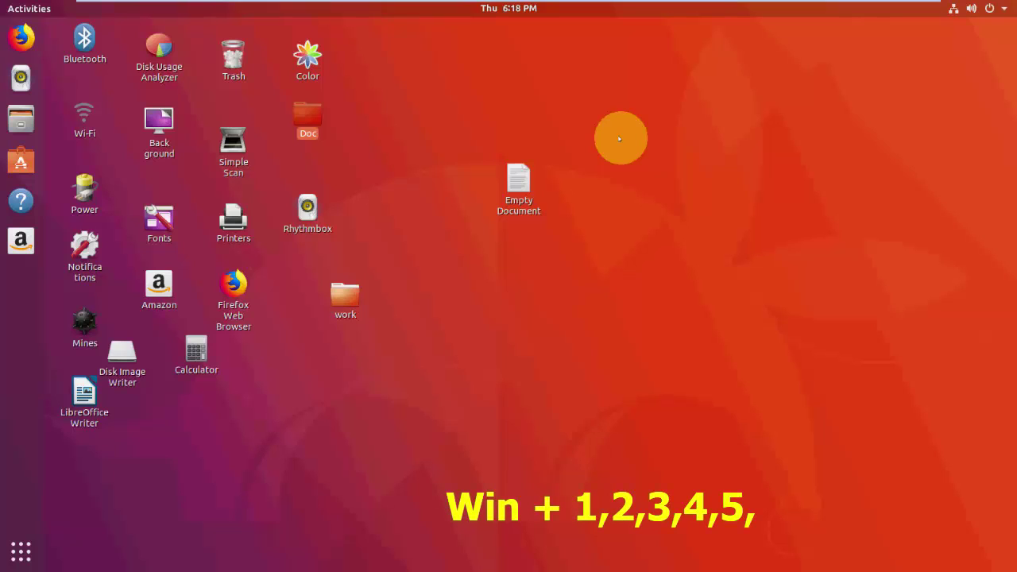
# Step: Launch Firefox with Super+1 and minimize it, launch Rhythmbox with Super+2, then show all windows
pyautogui.press('super')
pyautogui.press('super+1')
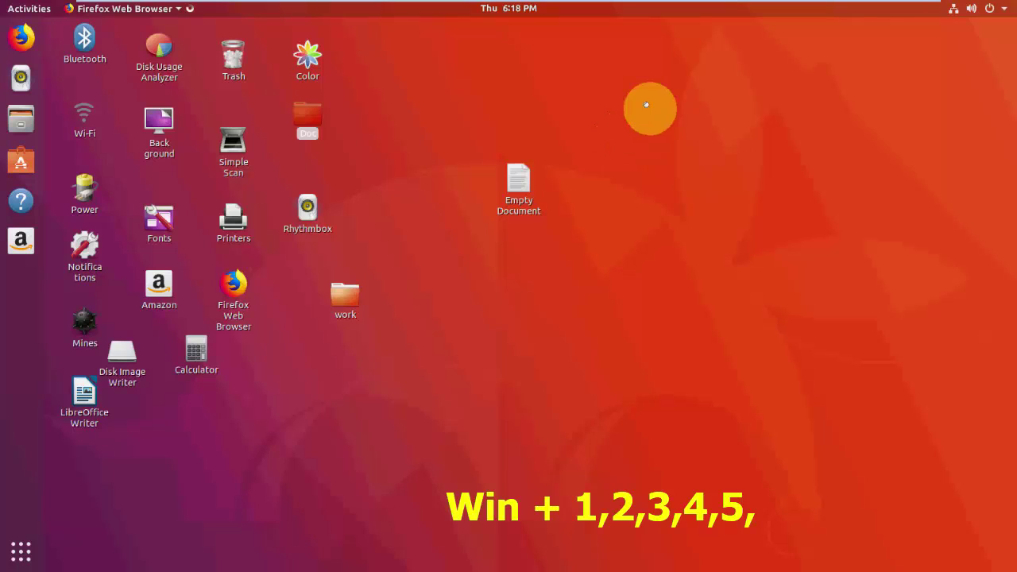
pyautogui.click(627, 110)
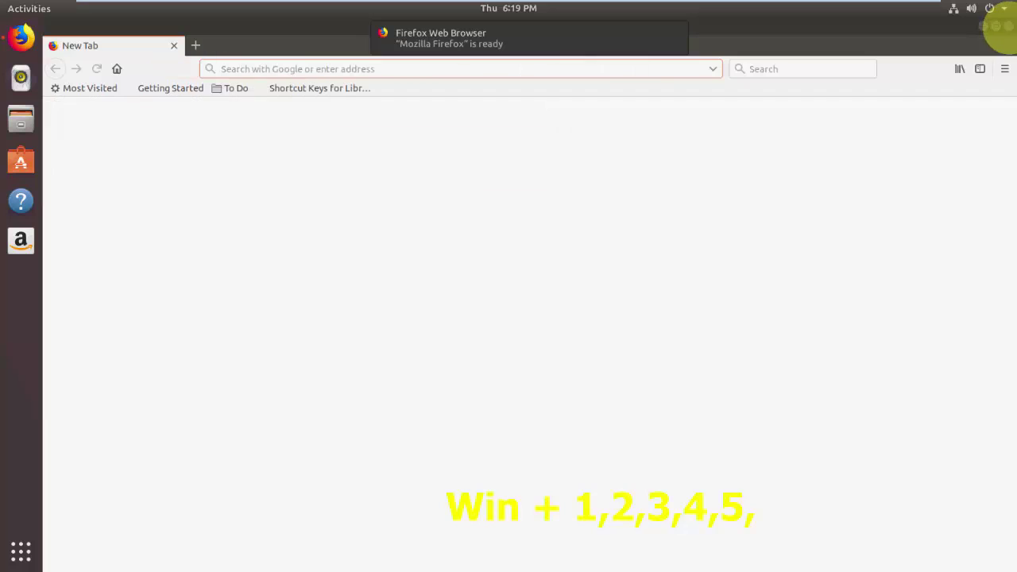
pyautogui.click(1002, 26)
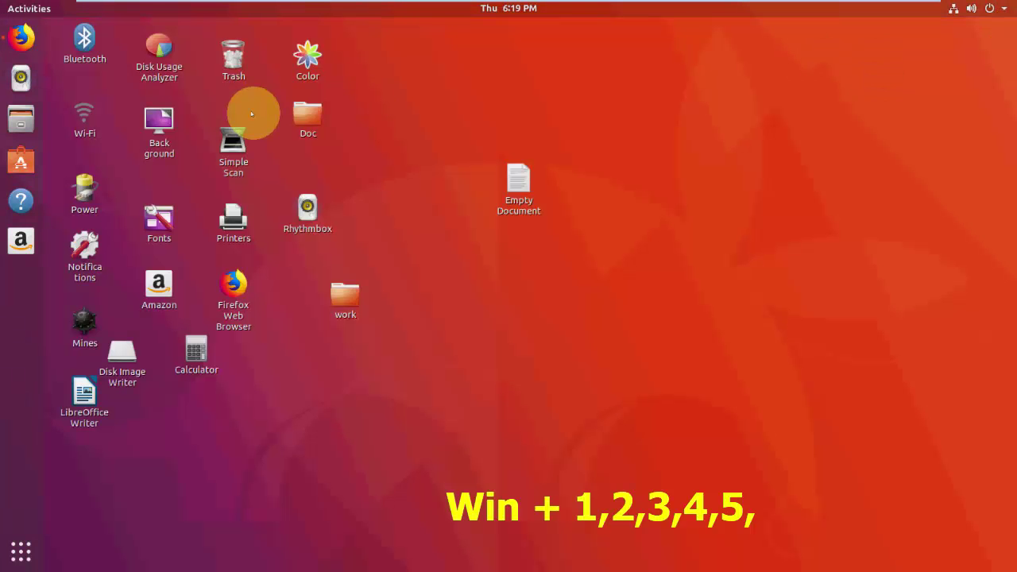
pyautogui.press('super+2')
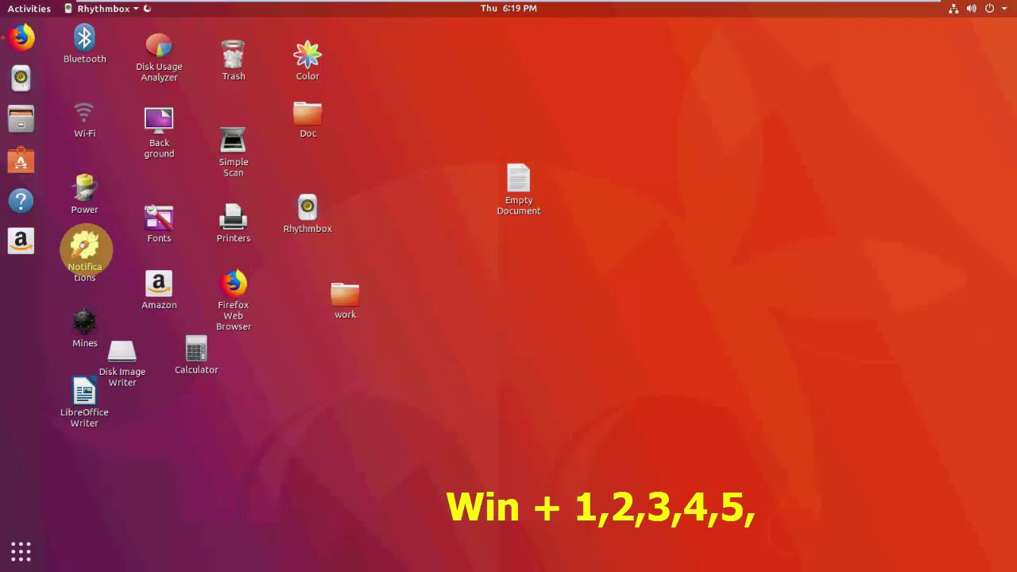
pyautogui.press('super')
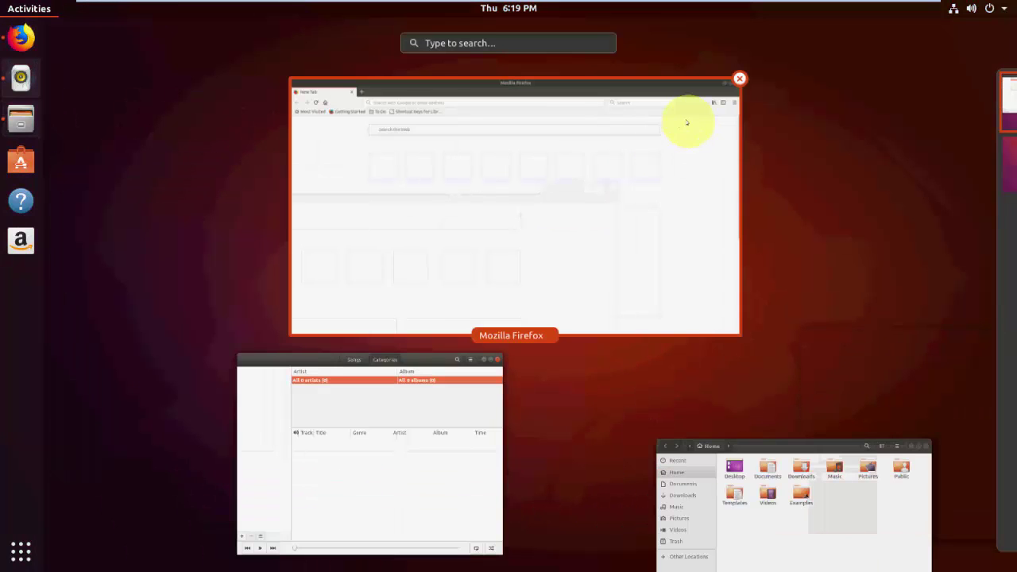
# Step: Close the Firefox and Rhythmbox thumbnails in the overview, keeping the Files Home window
pyautogui.click(739, 79)
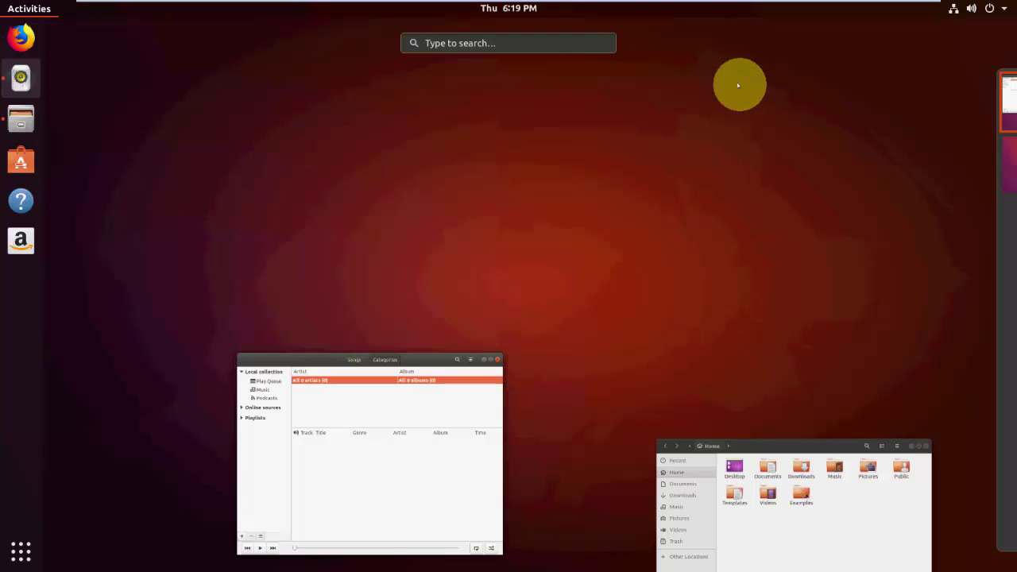
pyautogui.click(497, 359)
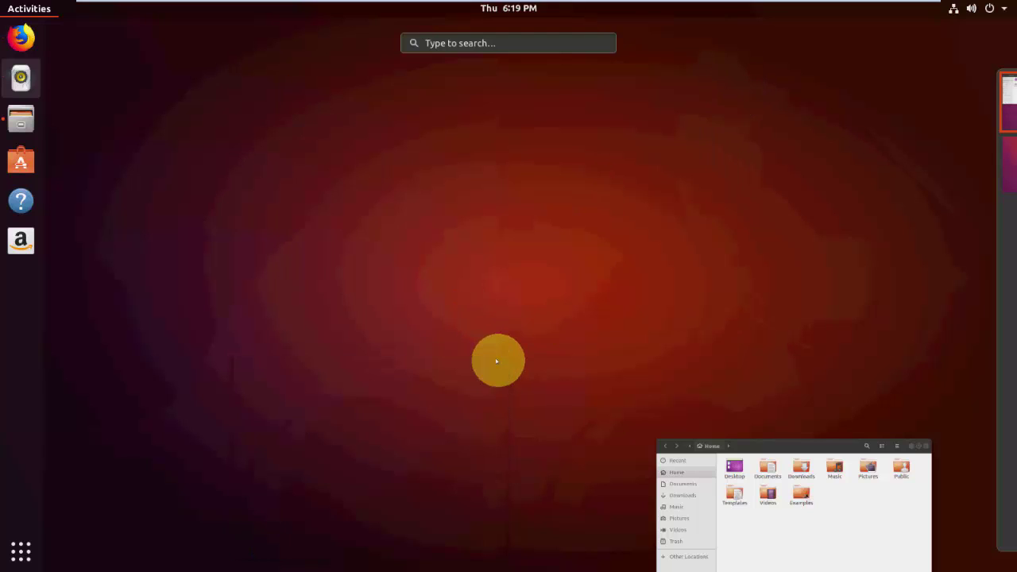